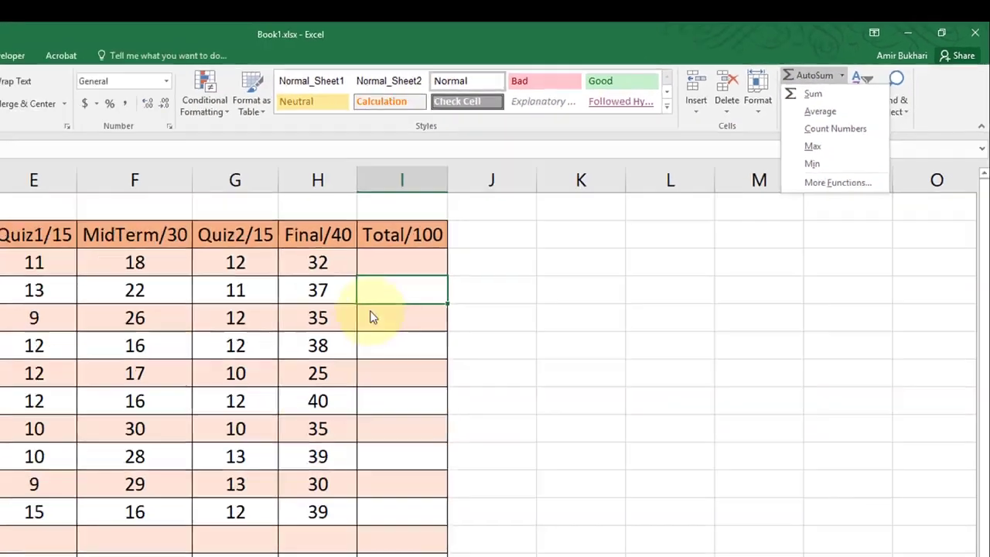
Step: Total student 1's marks in the Total/100 column with AutoSum, correcting the summed range to E3:H3
{"action": "left_click", "coordinate": [4, 422]}
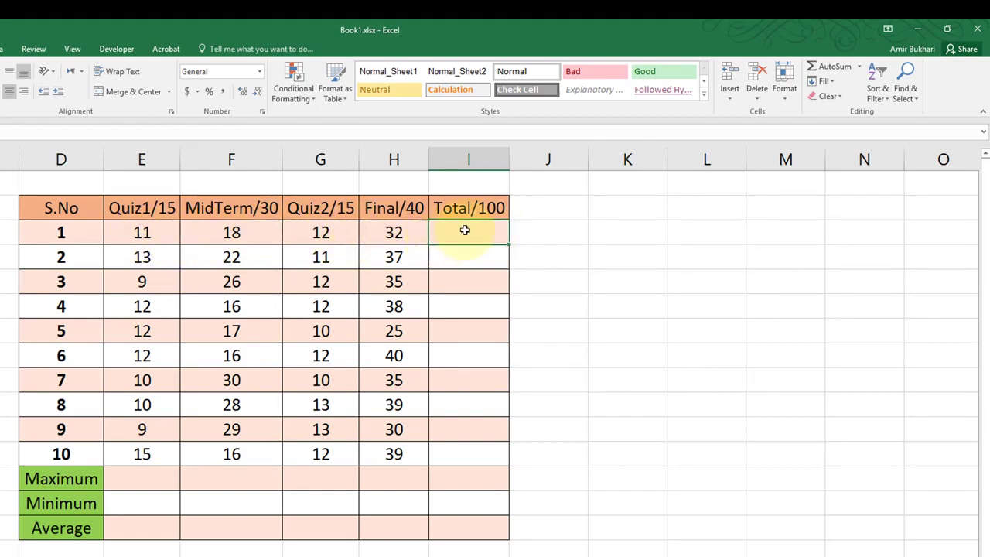
{"action": "left_click", "coordinate": [860, 69]}
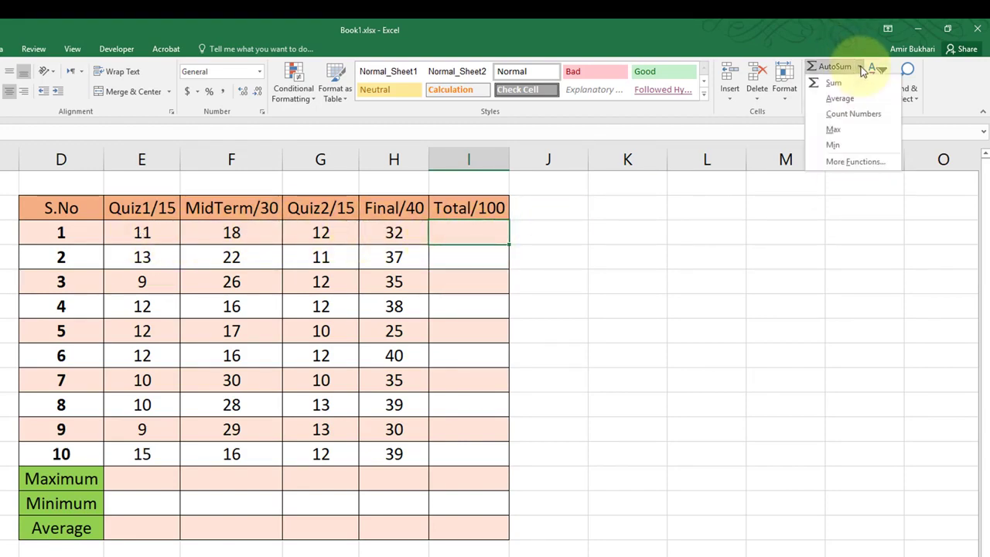
{"action": "left_click", "coordinate": [831, 84]}
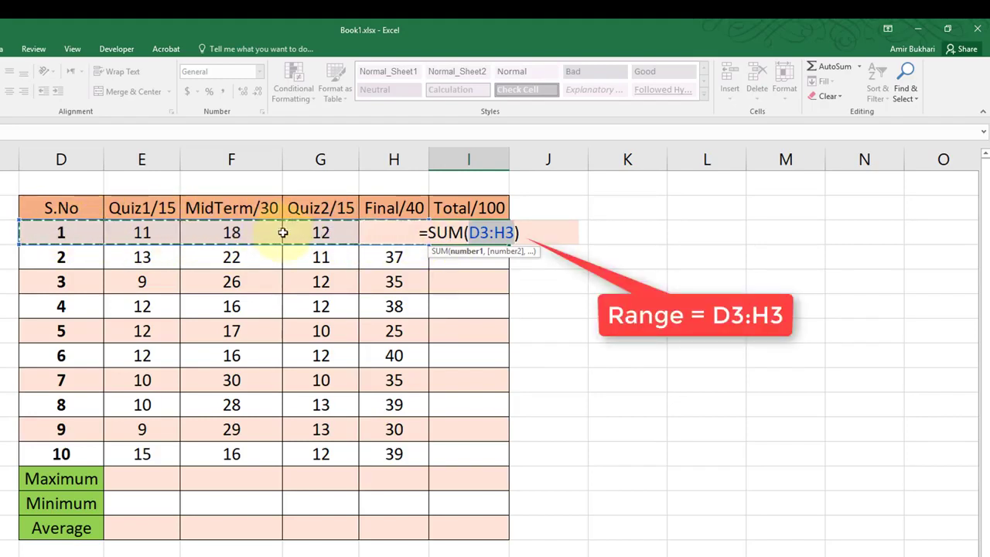
{"action": "left_click", "coordinate": [157, 232]}
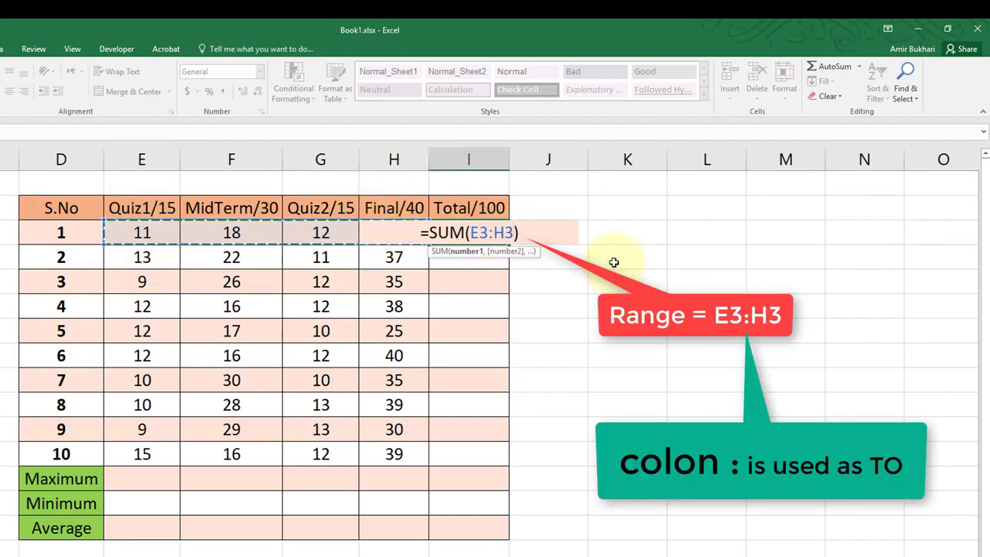
{"action": "key", "text": "Return"}
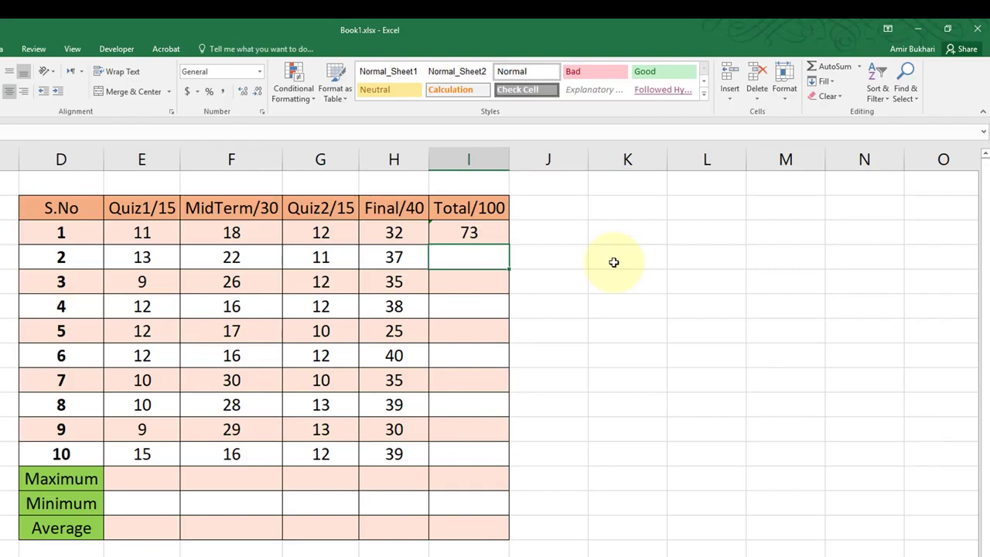
Step: Copy the first student's total formula down the Total/100 column through student 10
{"action": "left_click", "coordinate": [480, 230]}
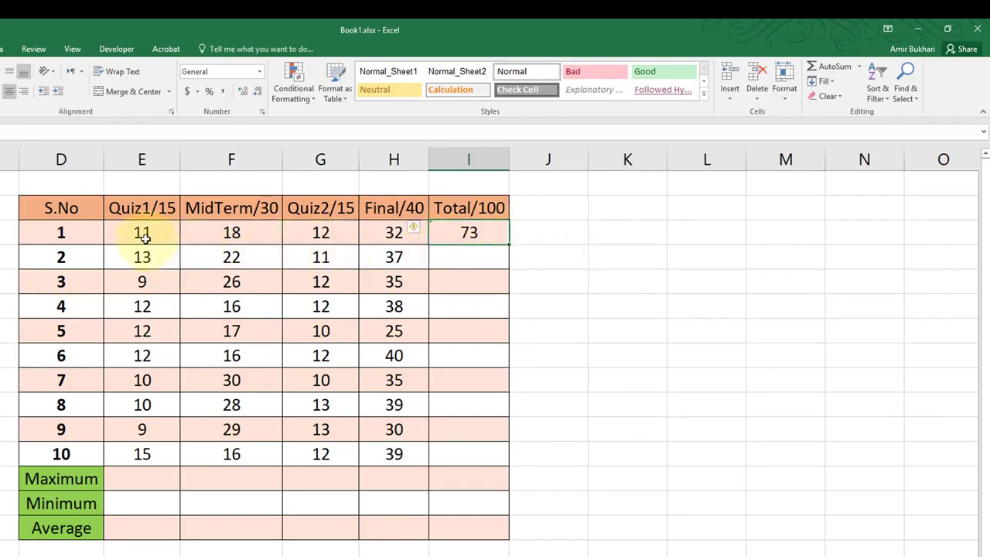
{"action": "left_click", "coordinate": [380, 233]}
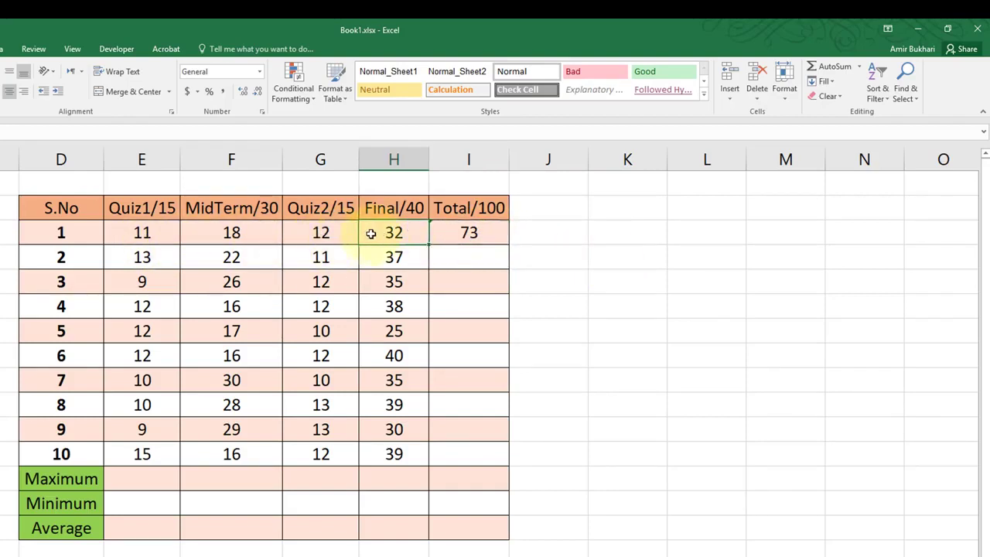
{"action": "left_click", "coordinate": [451, 234]}
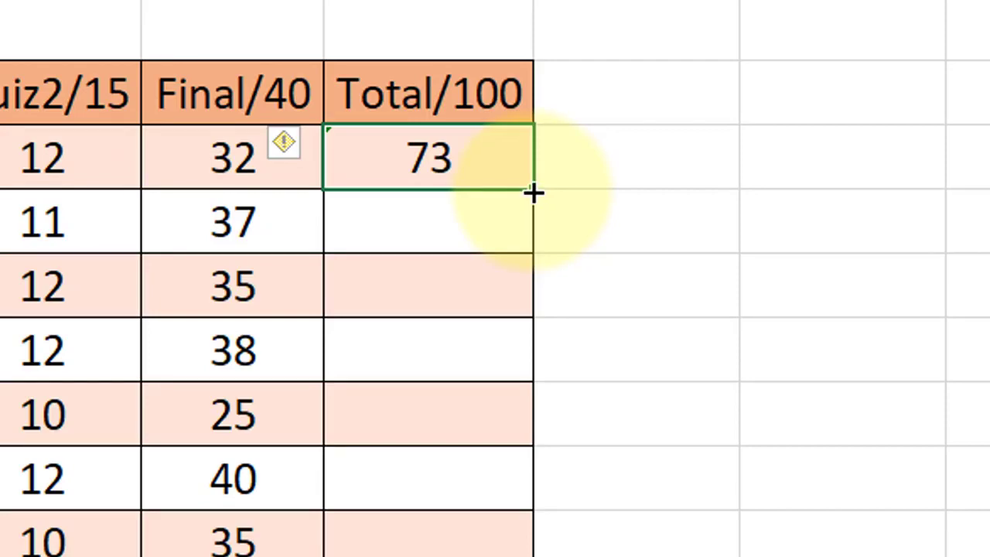
{"action": "left_click_drag", "start_coordinate": [532, 191], "coordinate": [513, 508]}
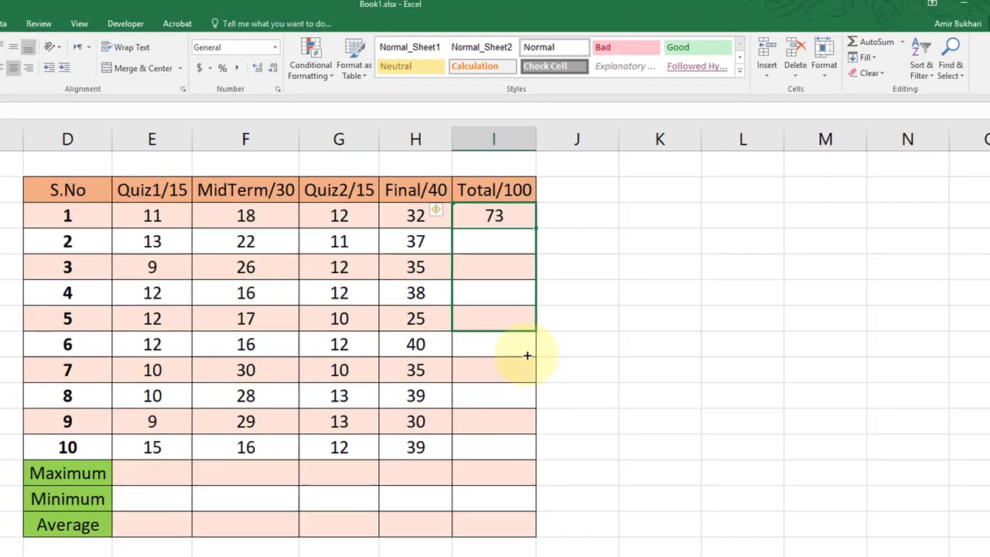
{"action": "left_click_drag", "start_coordinate": [527, 355], "coordinate": [515, 456]}
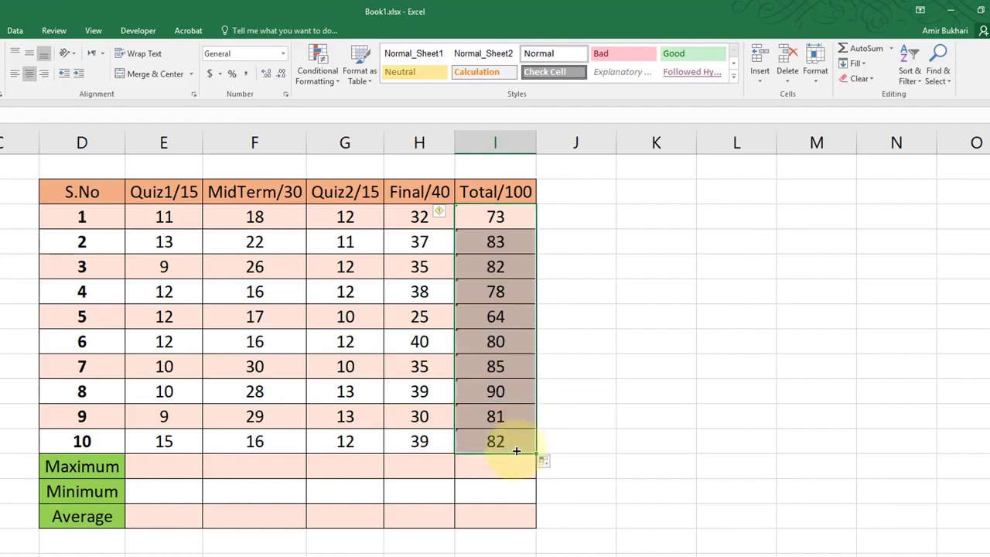
{"action": "left_click", "coordinate": [501, 395]}
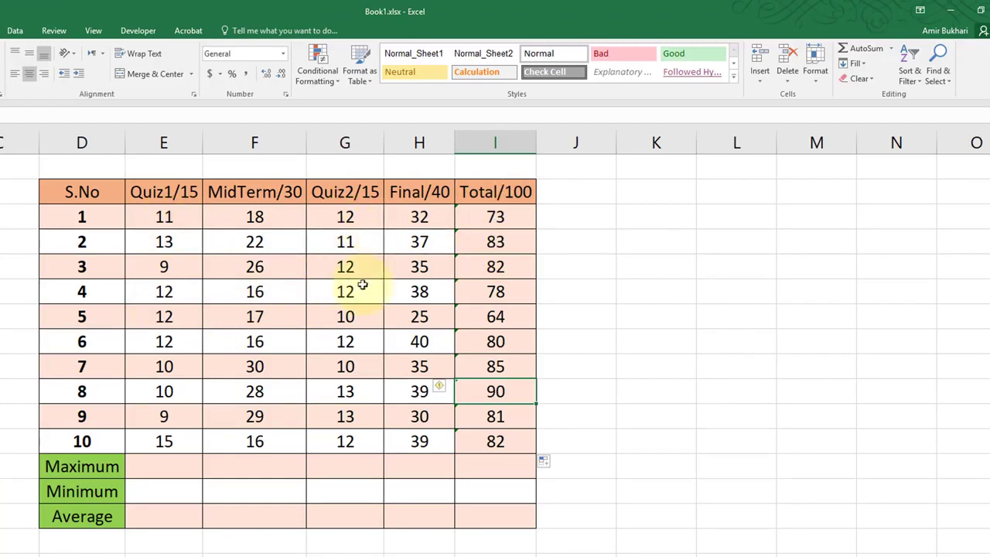
{"action": "left_click", "coordinate": [499, 439]}
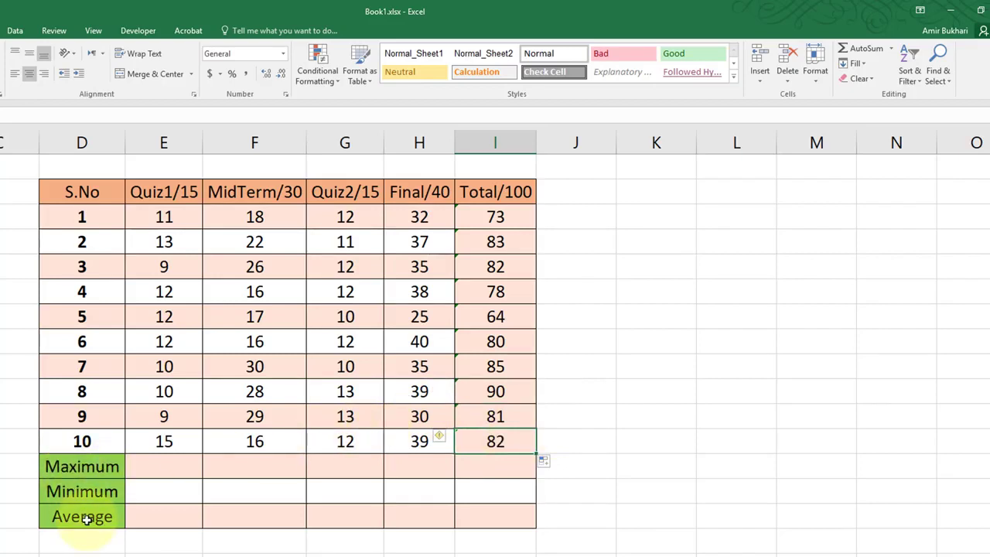
Step: Enter the MAX function over E3:E12 in the Maximum row under Quiz1/15
{"action": "left_click", "coordinate": [83, 468]}
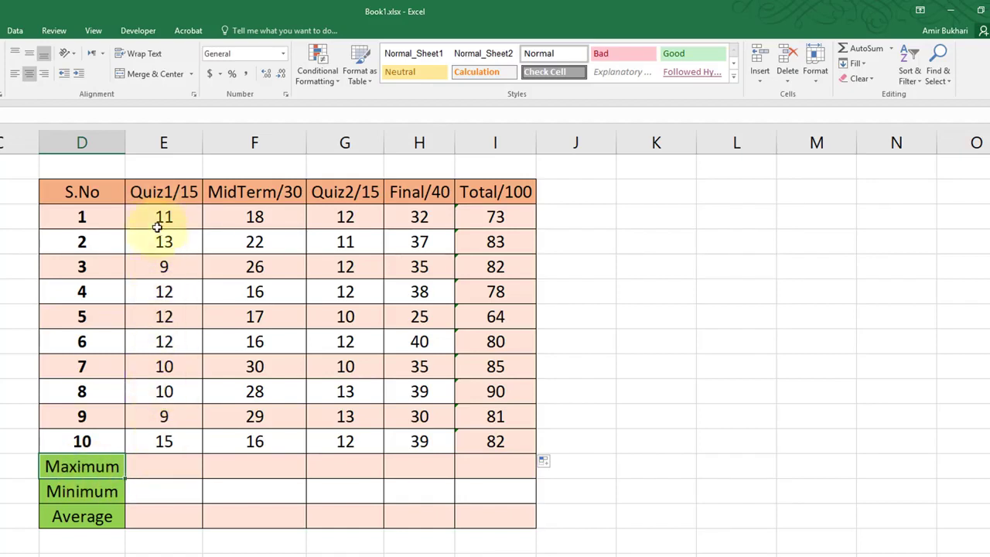
{"action": "left_click", "coordinate": [165, 465]}
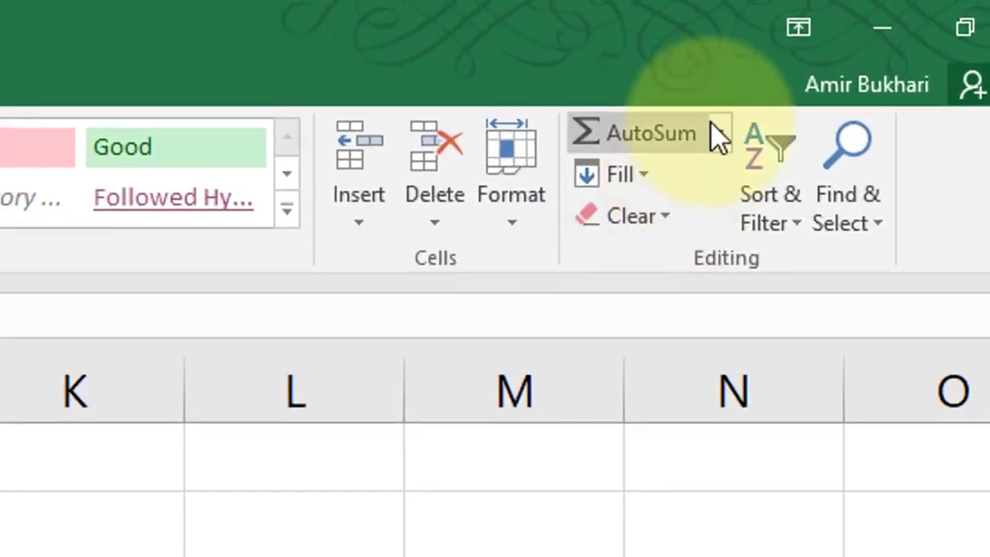
{"action": "left_click", "coordinate": [890, 48]}
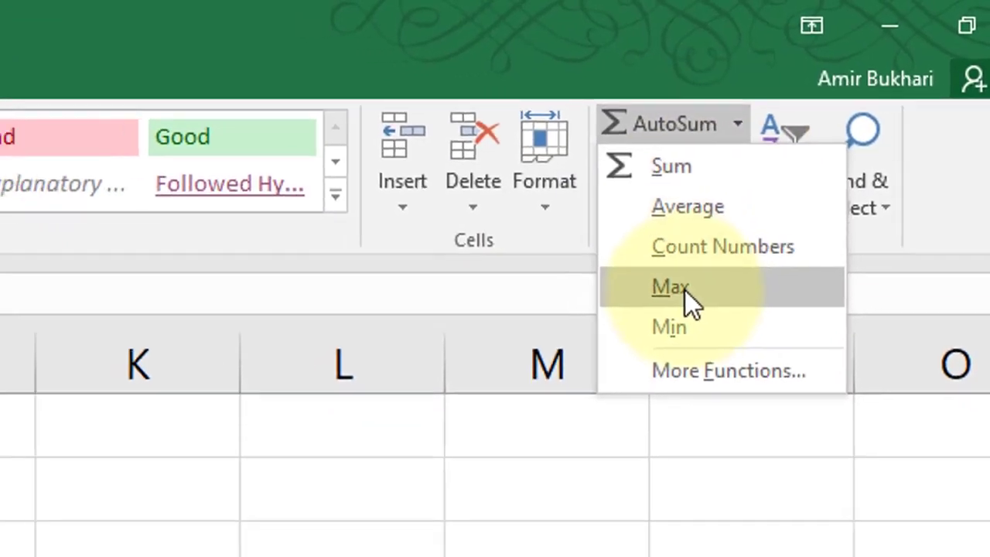
{"action": "left_click", "coordinate": [663, 309]}
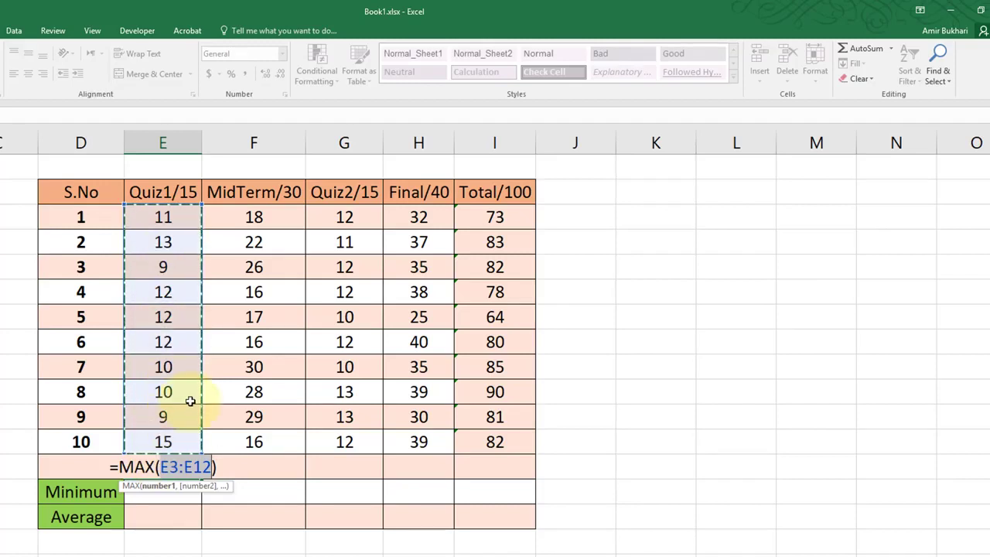
{"action": "key", "text": "Return"}
Step: Copy the Quiz1/15 maximum formula across the Maximum row through the Total/100 column
{"action": "left_click", "coordinate": [187, 467]}
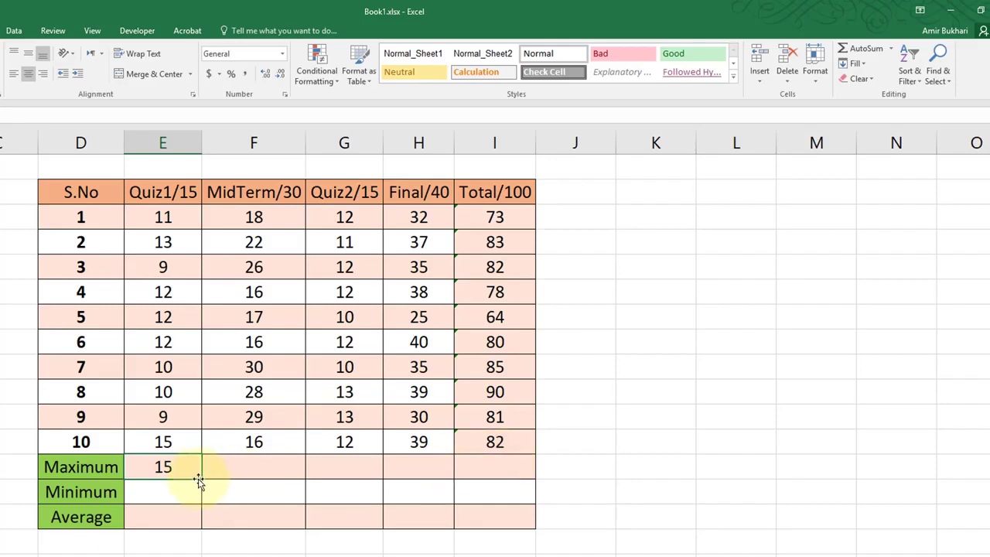
{"action": "left_click_drag", "start_coordinate": [213, 481], "coordinate": [501, 474]}
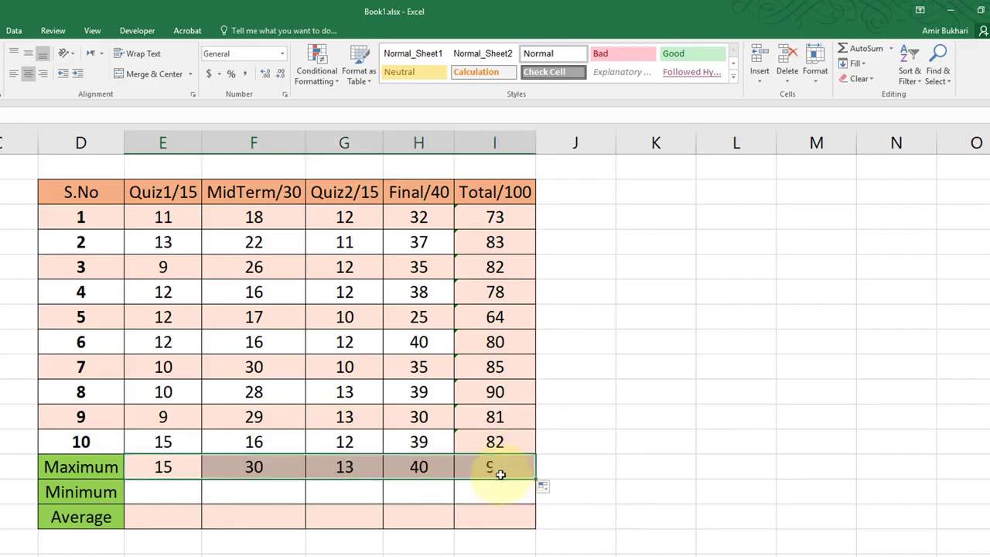
{"action": "left_click", "coordinate": [488, 475]}
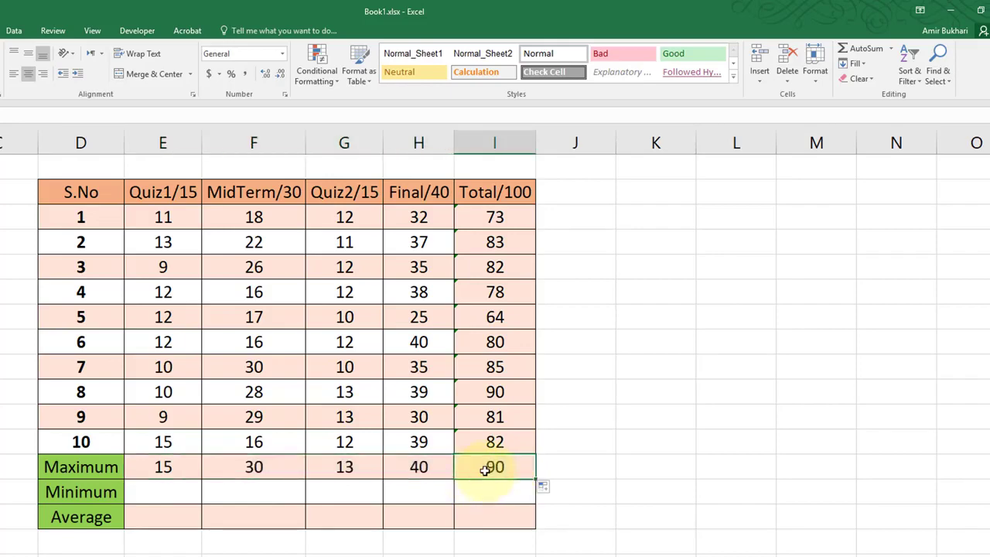
Step: Enter the MIN function over E3:E12 in the Minimum row under Quiz1/15 and copy it across through Total/100
{"action": "left_click", "coordinate": [87, 493]}
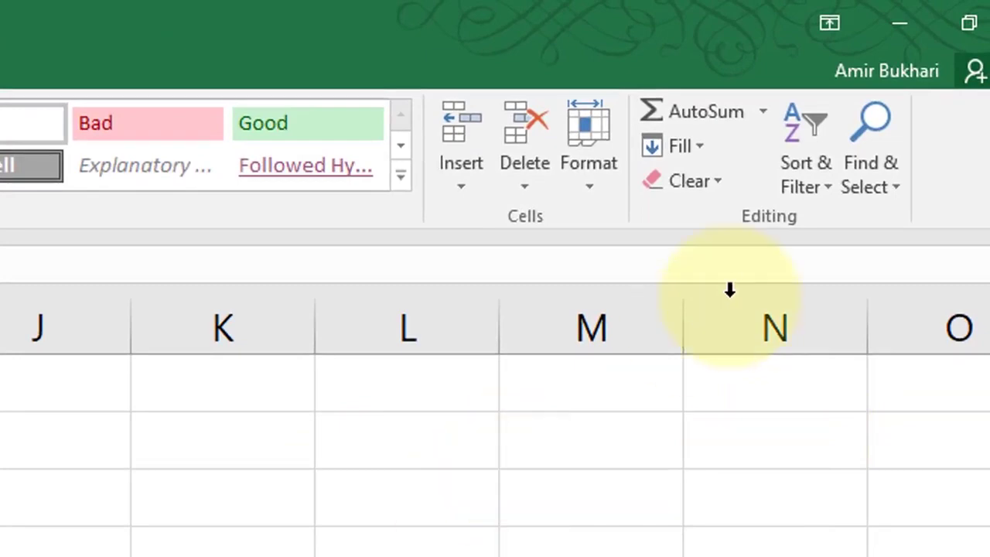
{"action": "left_click", "coordinate": [763, 111]}
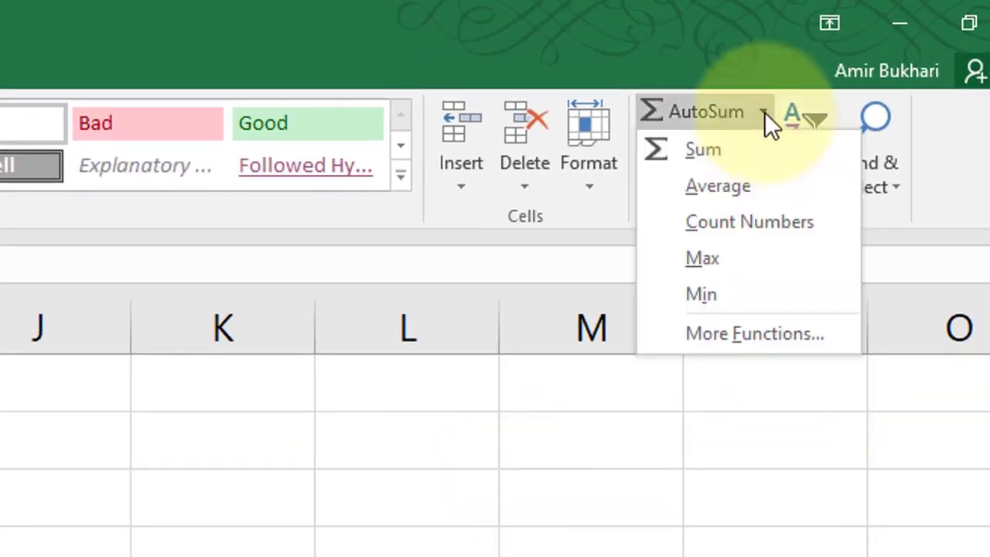
{"action": "left_click", "coordinate": [704, 297]}
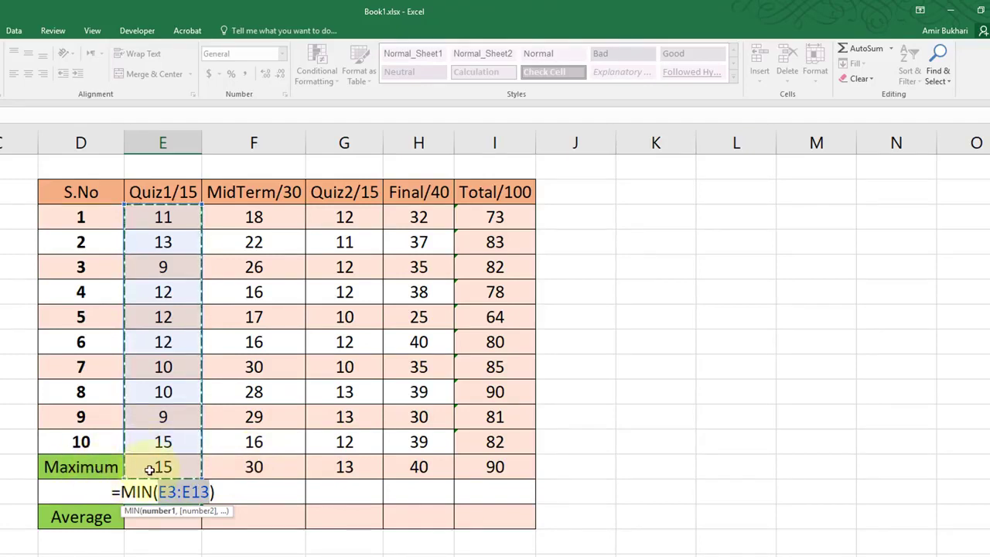
{"action": "left_click", "coordinate": [159, 435]}
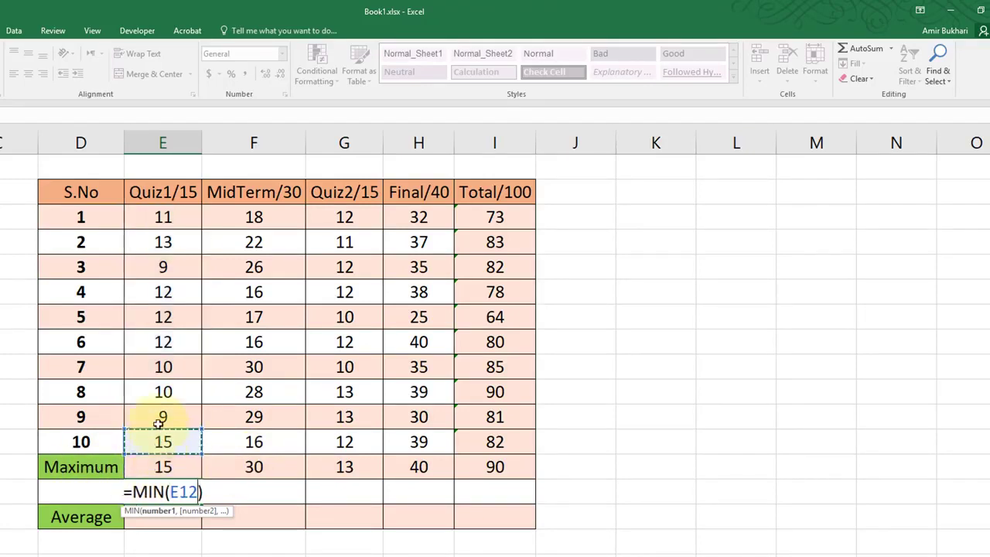
{"action": "left_click_drag", "start_coordinate": [158, 423], "coordinate": [154, 221]}
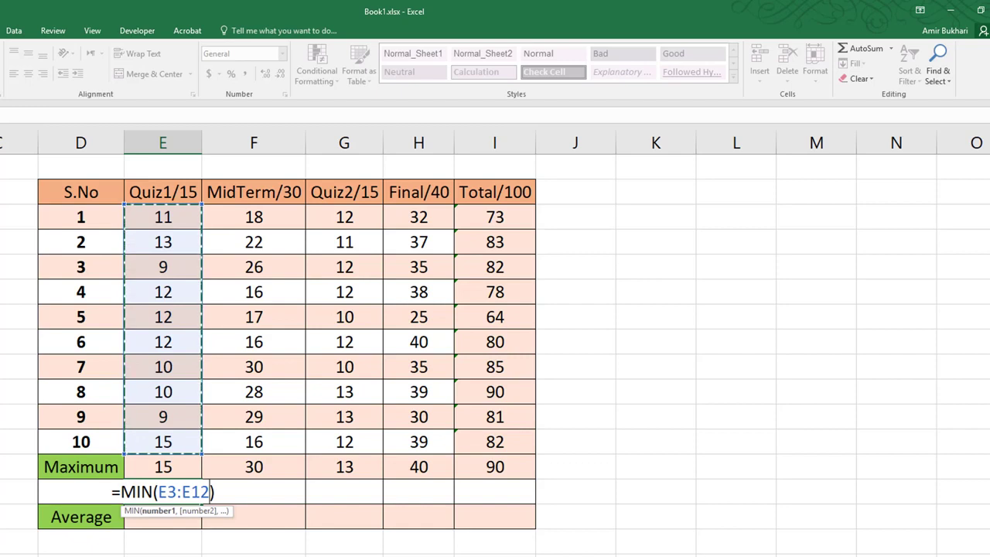
{"action": "key", "text": "Return"}
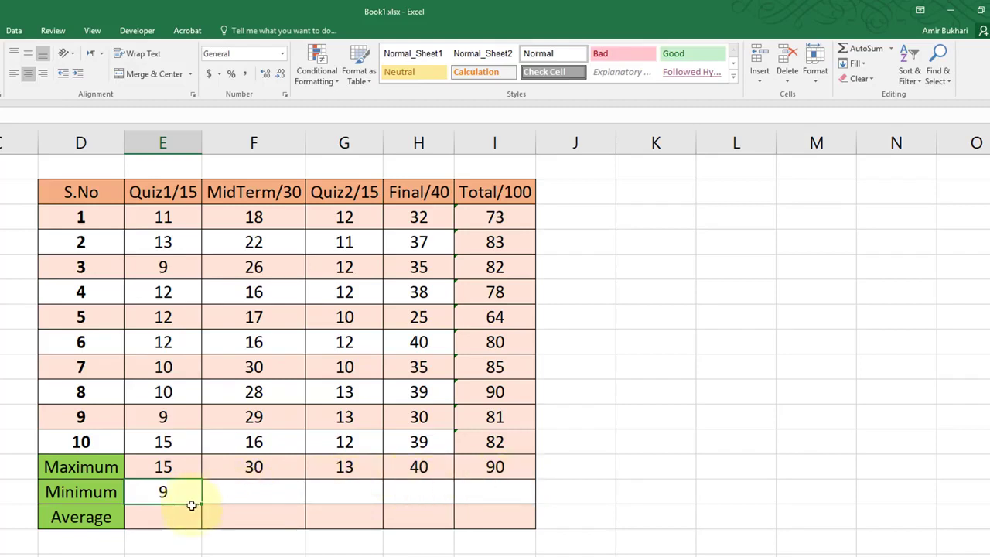
{"action": "left_click_drag", "start_coordinate": [202, 505], "coordinate": [498, 498]}
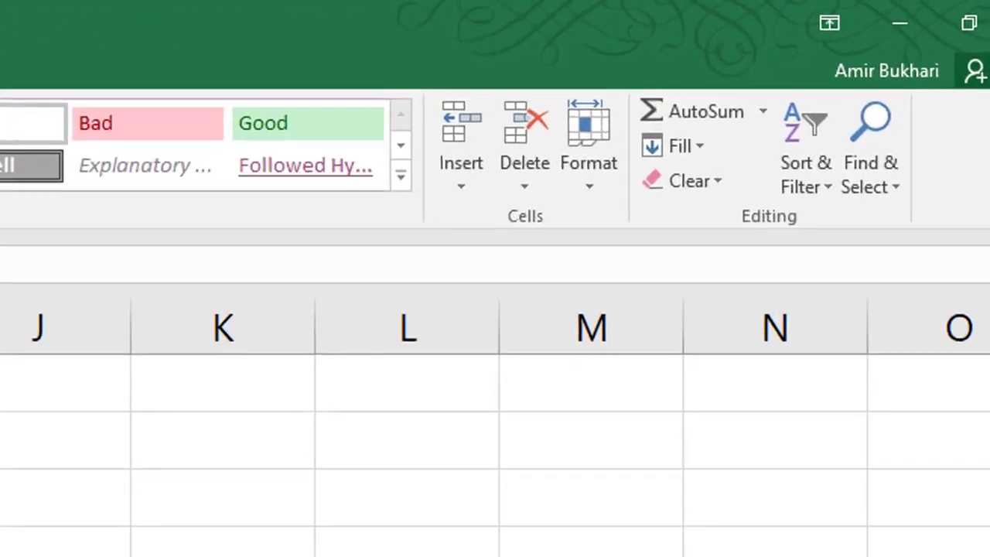
Step: Enter the AVERAGE function in the Average row under Quiz1/15, correcting its range to E3:E12
{"action": "left_click", "coordinate": [764, 112]}
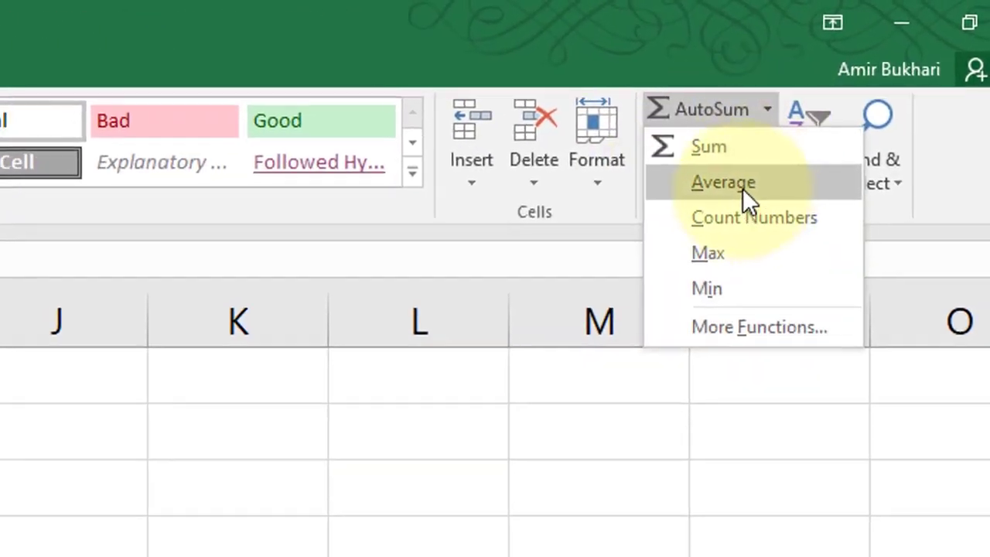
{"action": "left_click", "coordinate": [742, 188]}
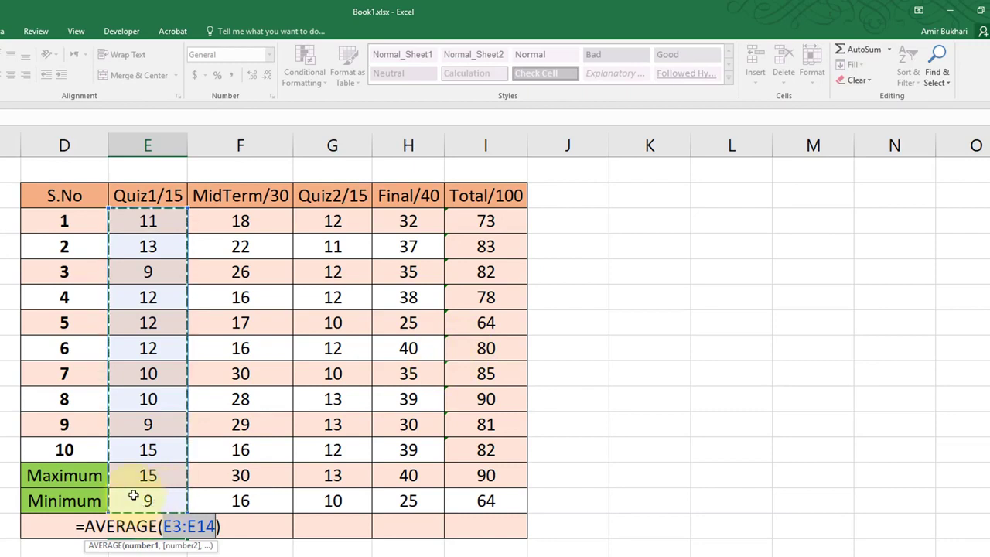
{"action": "left_click_drag", "start_coordinate": [144, 453], "coordinate": [144, 221]}
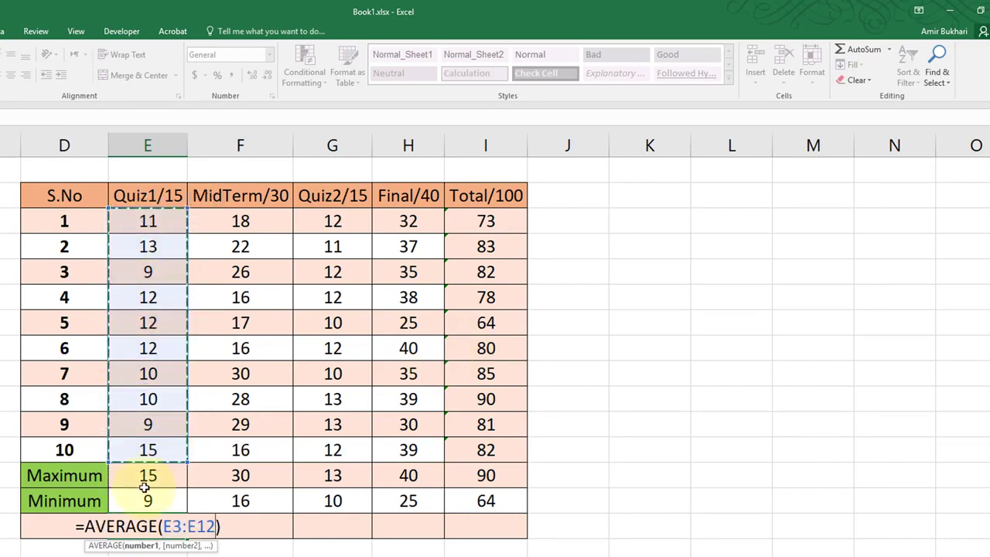
{"action": "key", "text": "Return"}
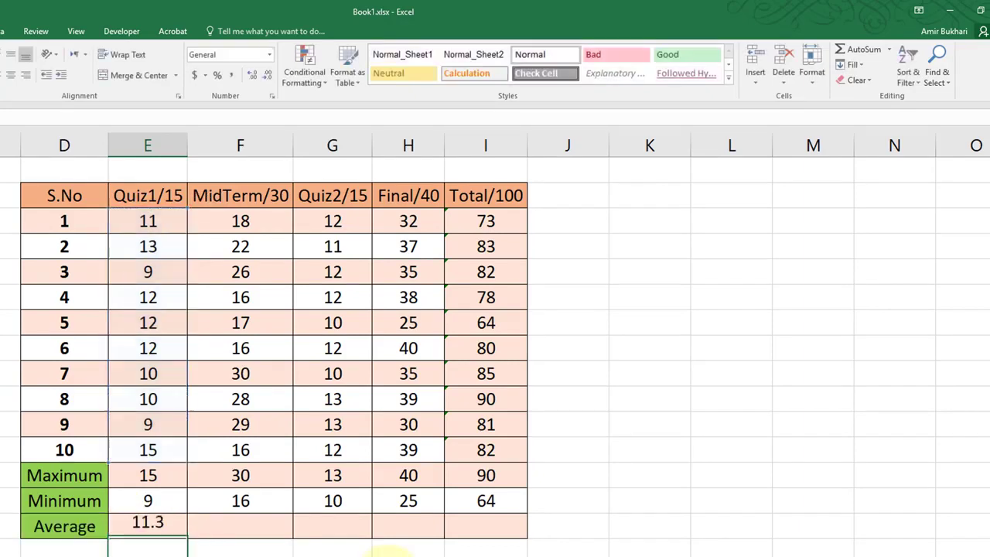
Step: Copy the Quiz1/15 average formula across the Average row through the Total/100 column
{"action": "left_click", "coordinate": [155, 534]}
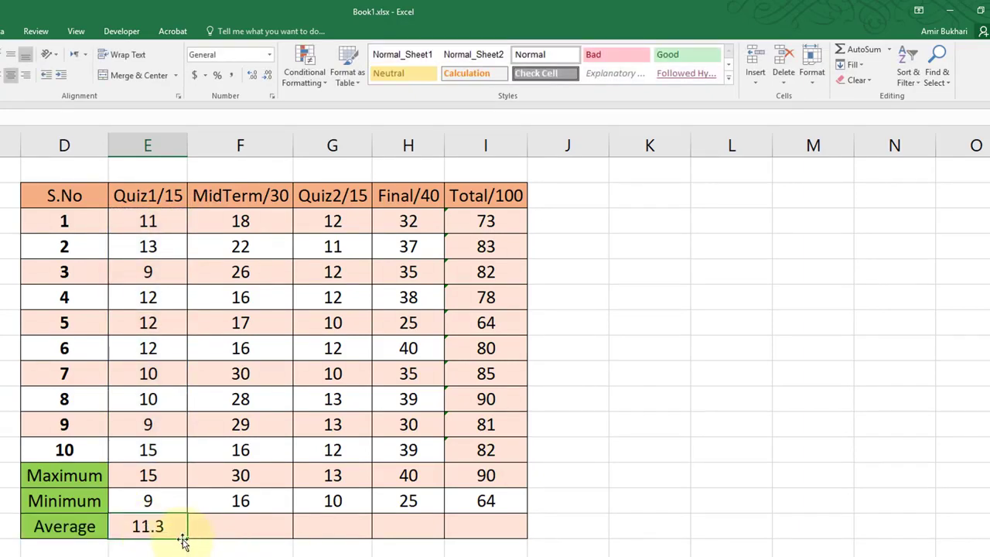
{"action": "left_click_drag", "start_coordinate": [188, 539], "coordinate": [495, 528]}
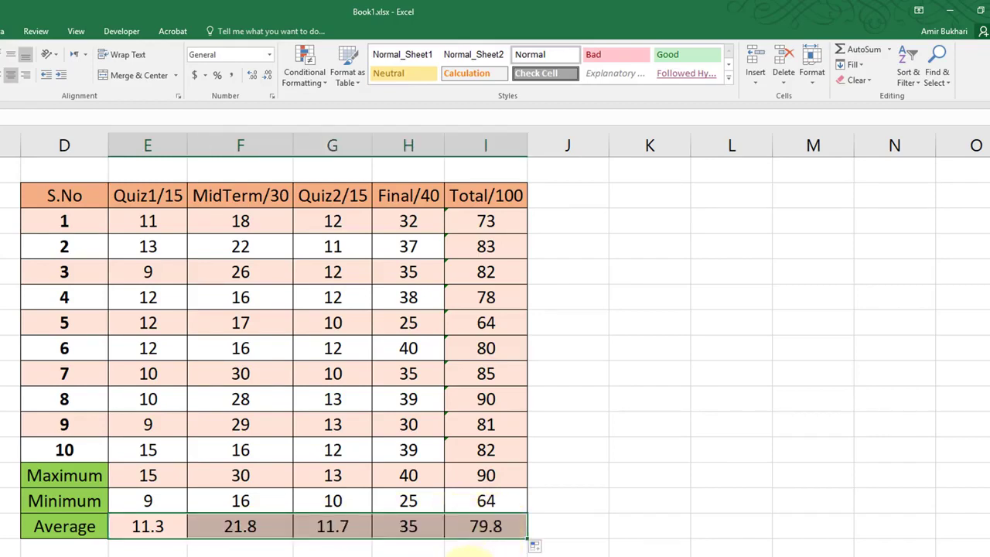
{"action": "left_click", "coordinate": [463, 550]}
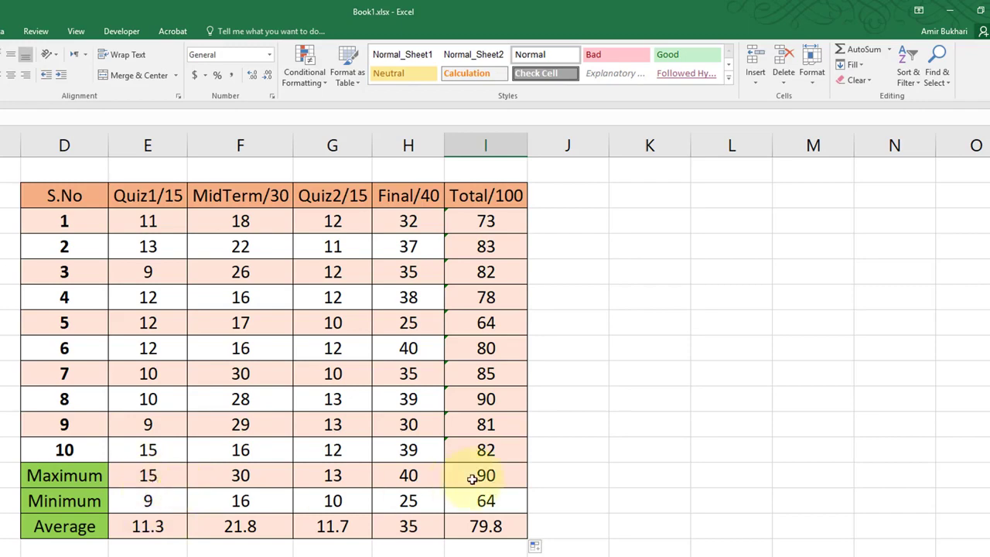
Step: Fill the Maximum and Average row values from Quiz1/15 through Final/40 with light green
{"action": "left_click", "coordinate": [170, 476]}
{"action": "left_click_drag", "start_coordinate": [170, 476], "coordinate": [386, 475]}
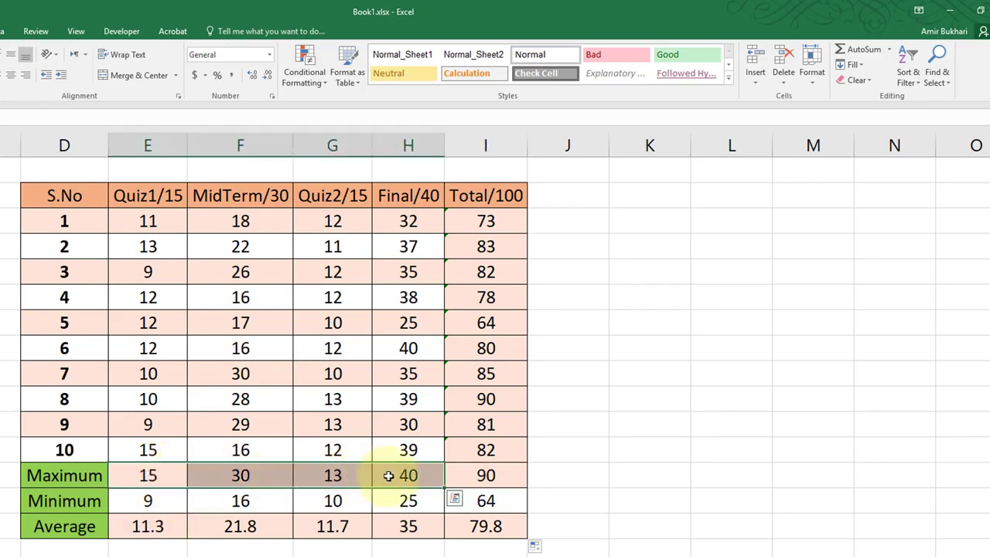
{"action": "left_click", "coordinate": [105, 75]}
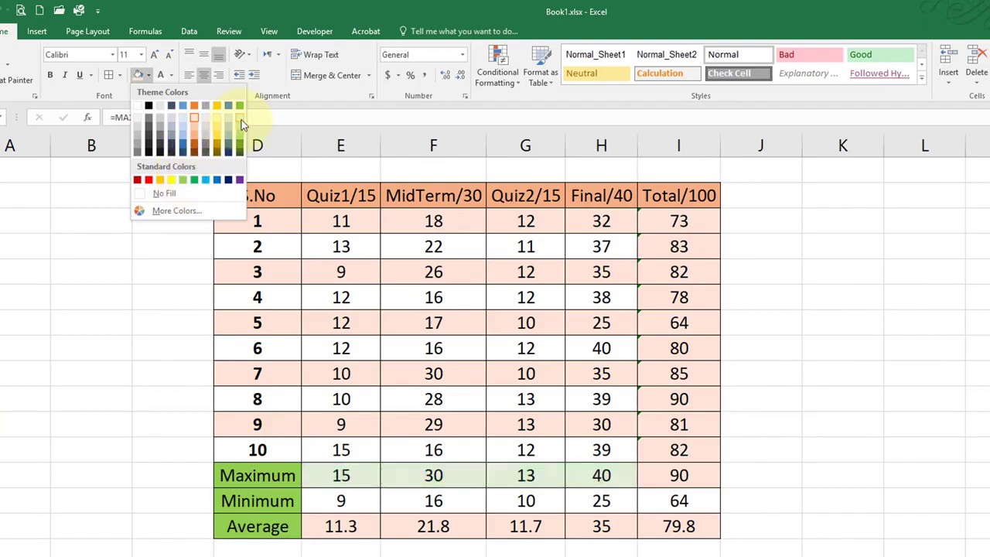
{"action": "left_click", "coordinate": [242, 122]}
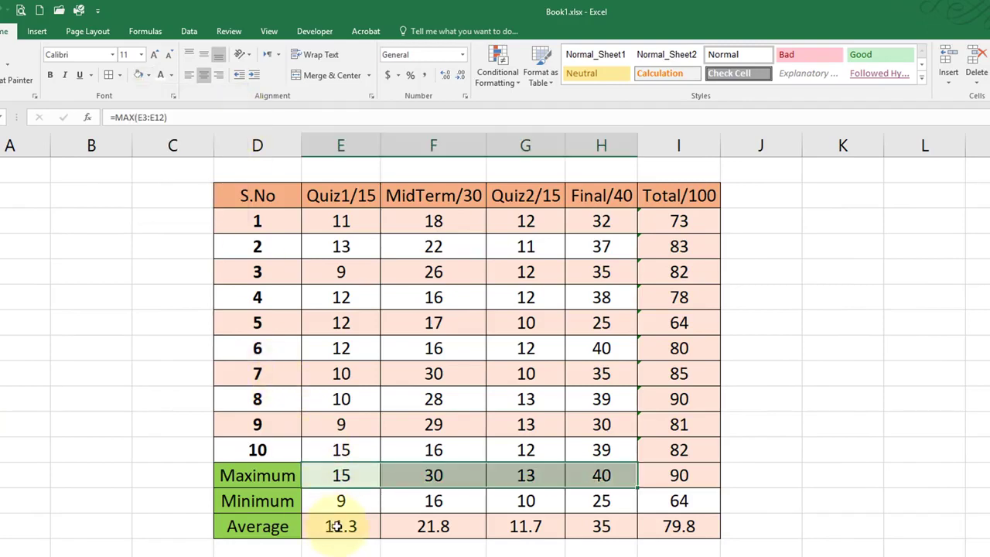
{"action": "left_click_drag", "start_coordinate": [339, 526], "coordinate": [600, 525]}
{"action": "left_click", "coordinate": [138, 74]}
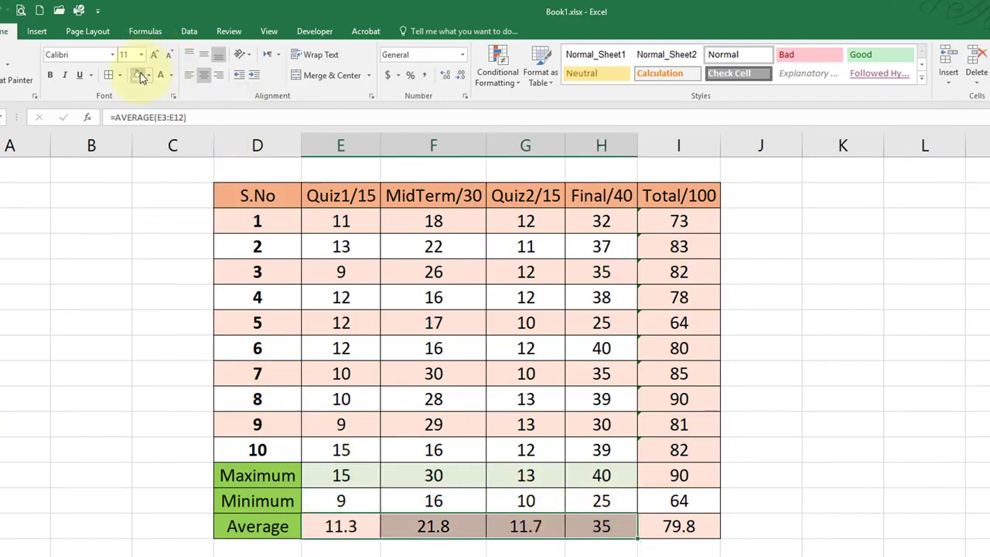
Step: Fill the Total/100 cells of the Maximum and Average rows with orange
{"action": "left_click", "coordinate": [680, 475]}
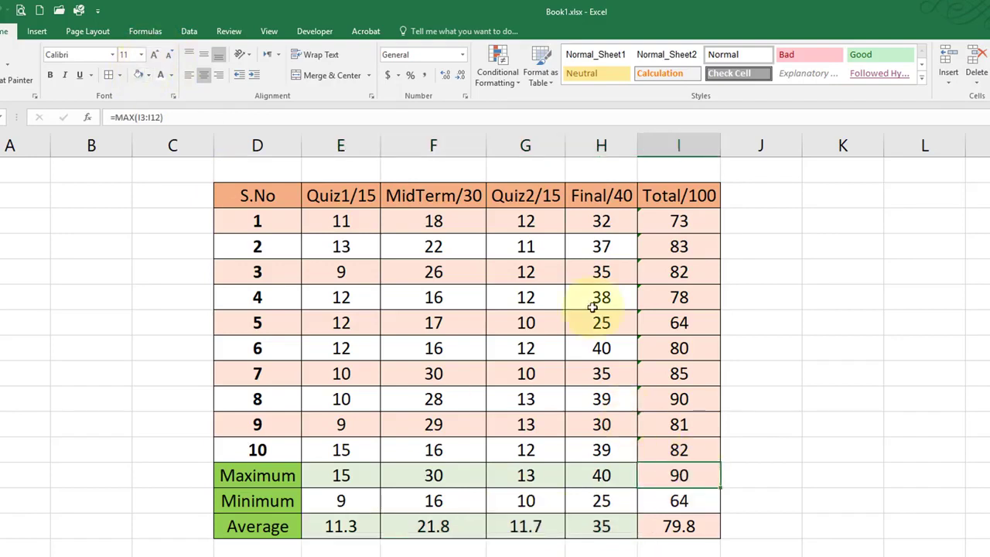
{"action": "left_click", "coordinate": [148, 75]}
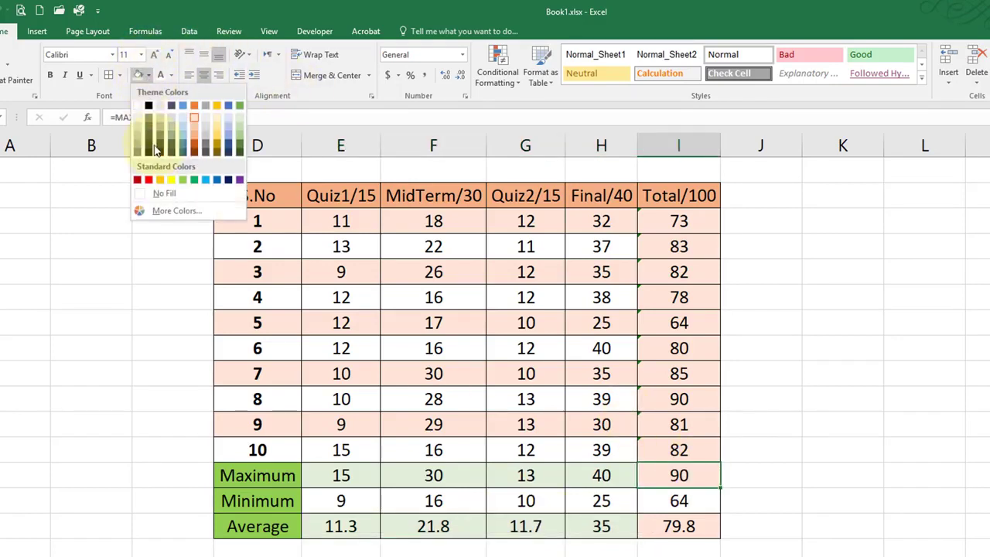
{"action": "left_click", "coordinate": [193, 140]}
{"action": "left_click", "coordinate": [656, 527]}
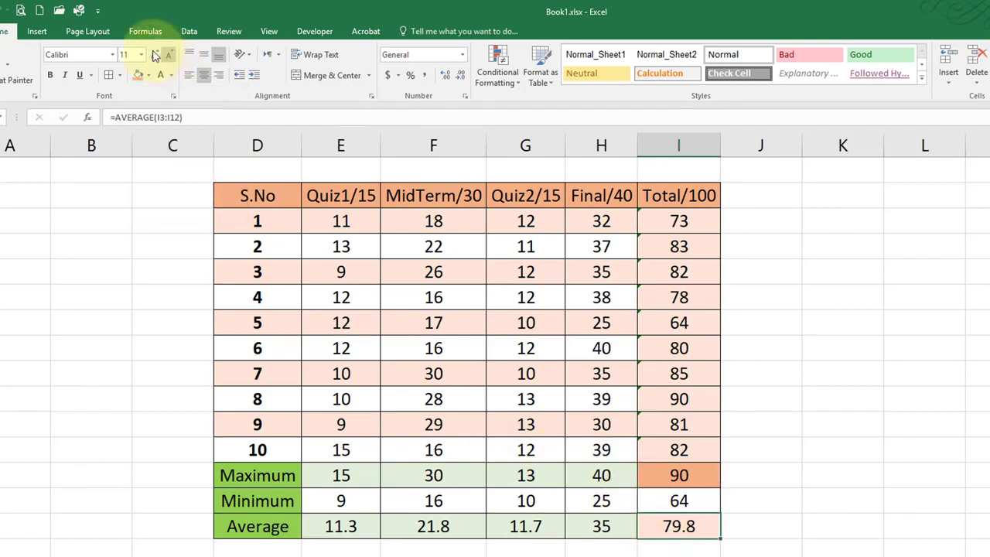
{"action": "left_click", "coordinate": [135, 78]}
{"action": "left_click", "coordinate": [826, 480]}
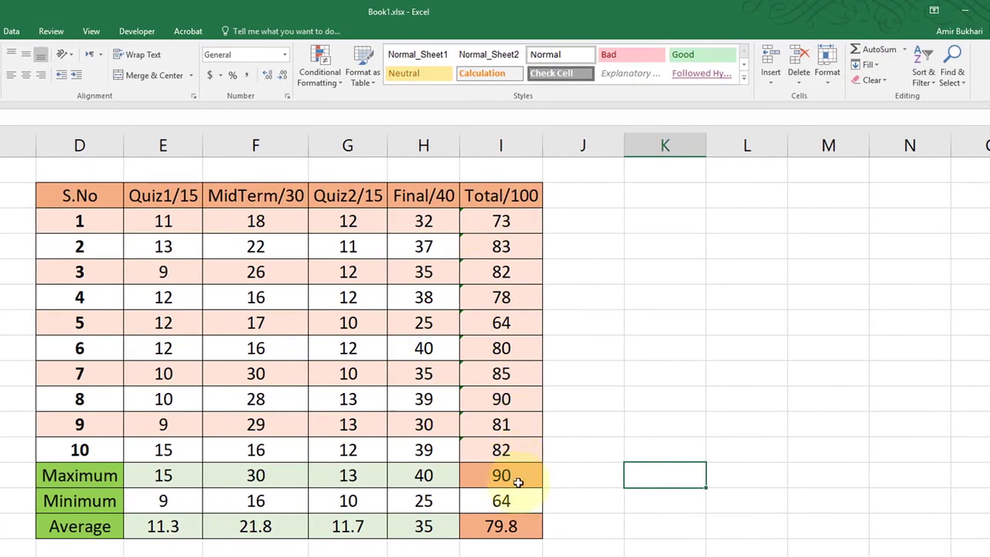
Step: Enter the Count Numbers function over D13:I15 in cell J14, beside the Minimum row
{"action": "left_click", "coordinate": [904, 51]}
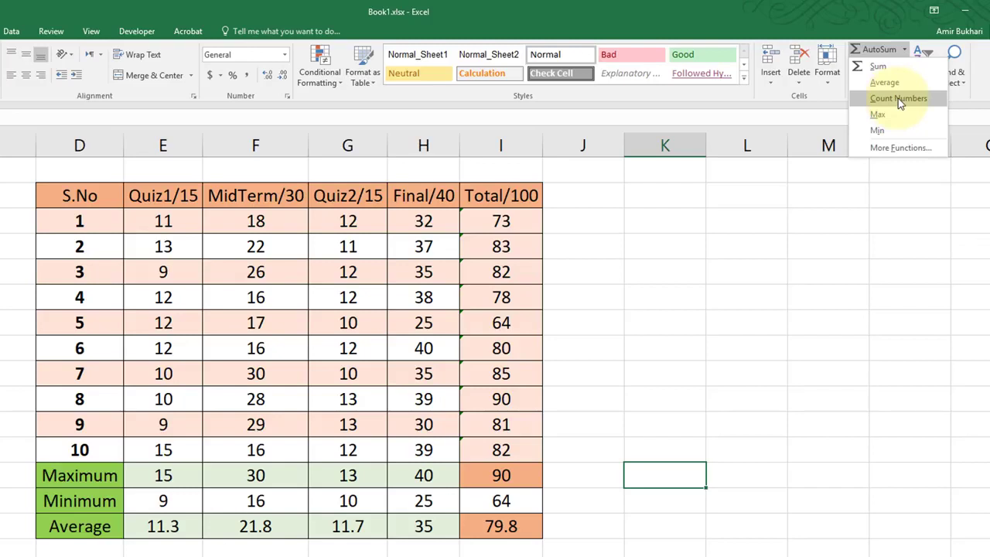
{"action": "left_click", "coordinate": [606, 504]}
{"action": "left_click", "coordinate": [606, 502]}
{"action": "left_click", "coordinate": [655, 503]}
{"action": "left_click", "coordinate": [606, 501]}
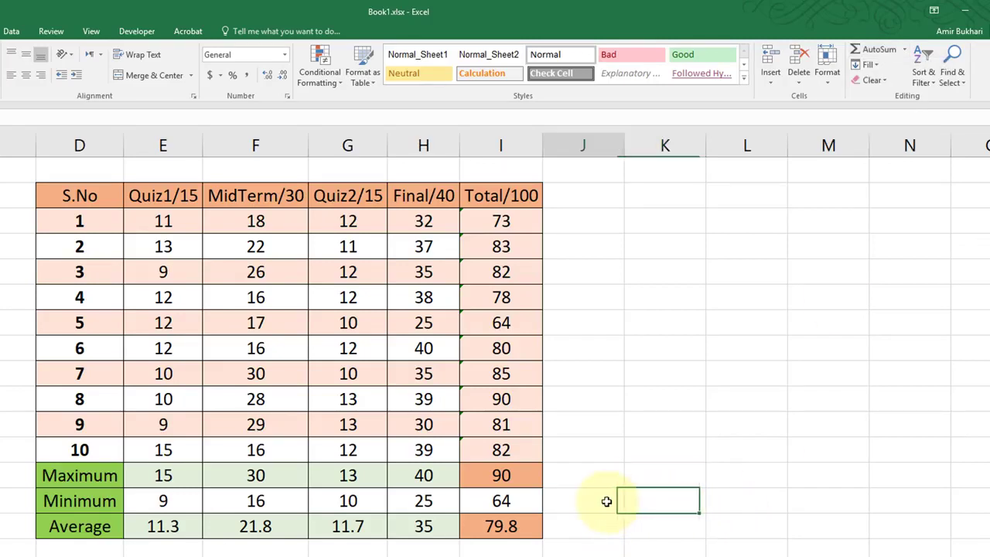
{"action": "left_click_drag", "start_coordinate": [69, 475], "coordinate": [486, 525]}
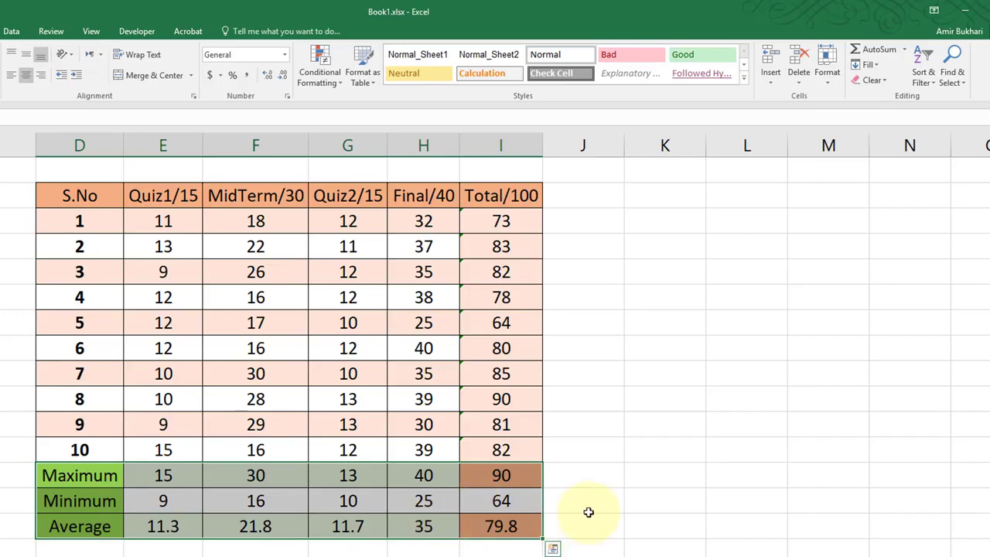
{"action": "left_click", "coordinate": [591, 503]}
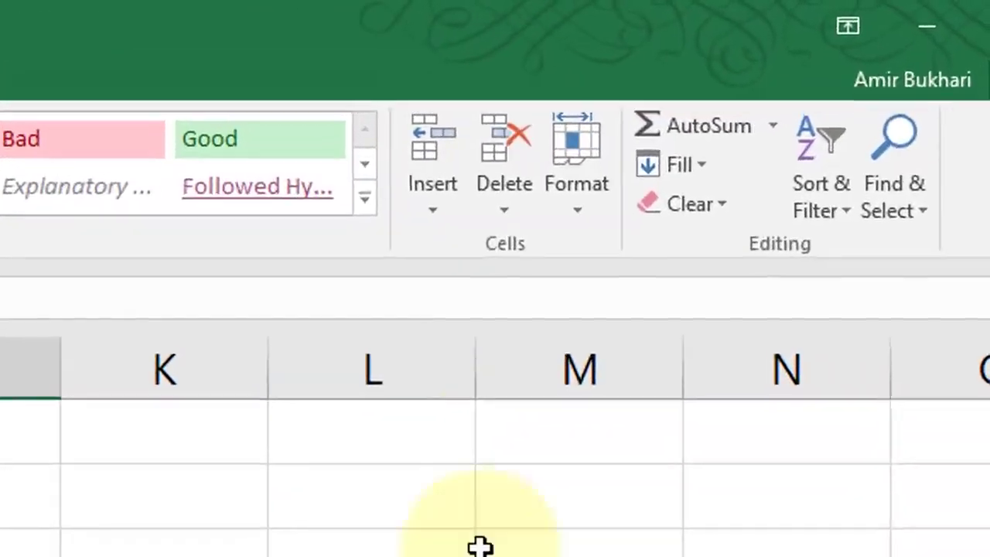
{"action": "left_click", "coordinate": [904, 48]}
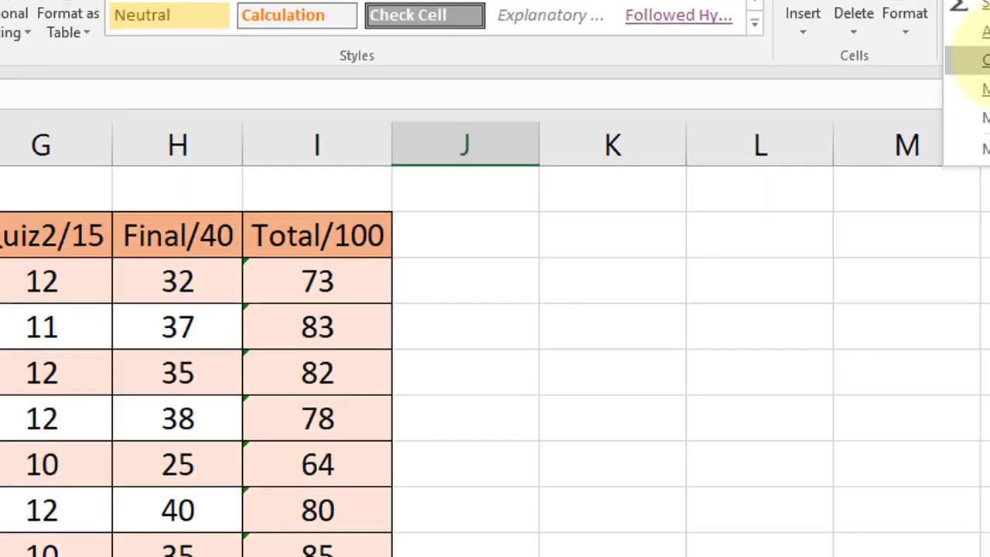
{"action": "left_click", "coordinate": [755, 245]}
{"action": "left_click_drag", "start_coordinate": [100, 451], "coordinate": [641, 513]}
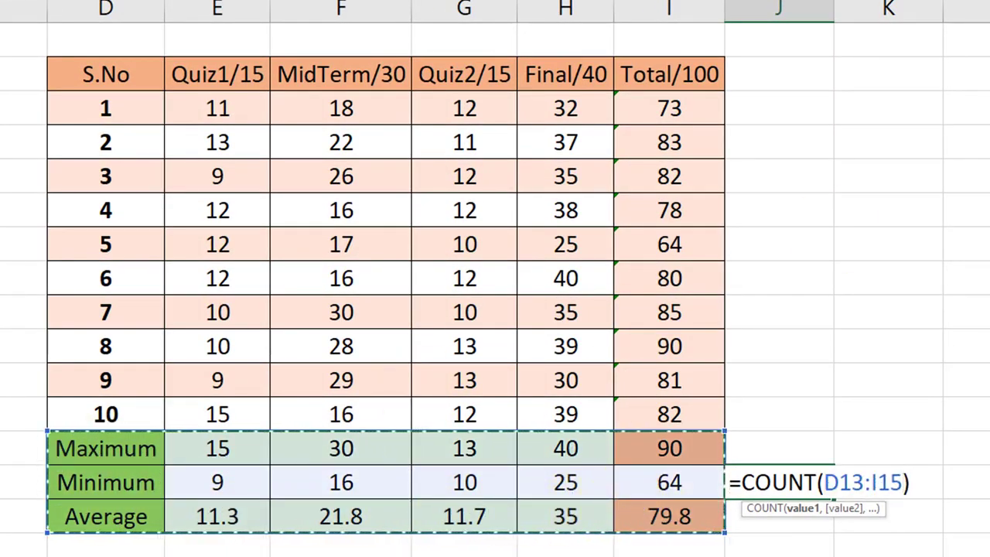
{"action": "key", "text": "Return"}
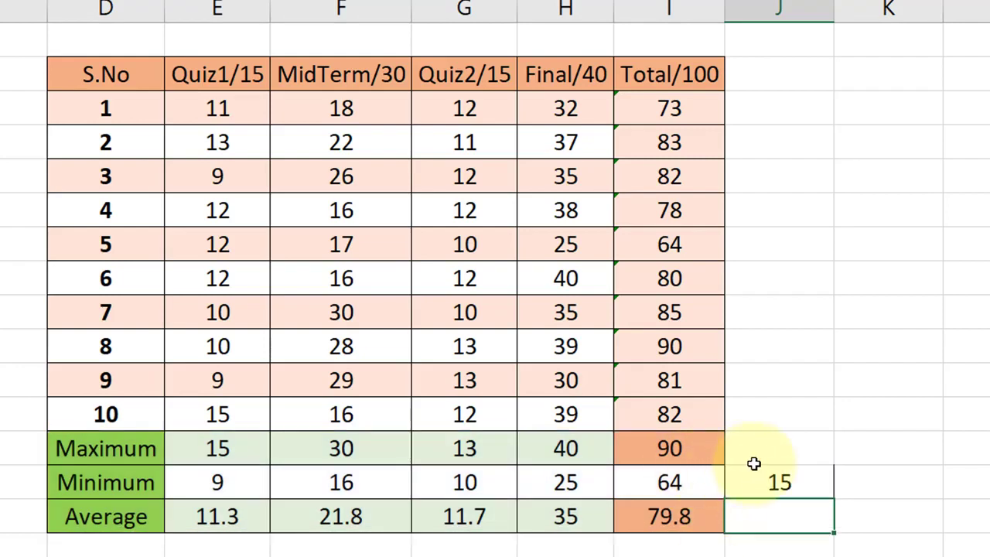
Step: Examine the COUNT formula in J14 and the colon that joins the ends of its range
{"action": "left_click", "coordinate": [772, 479]}
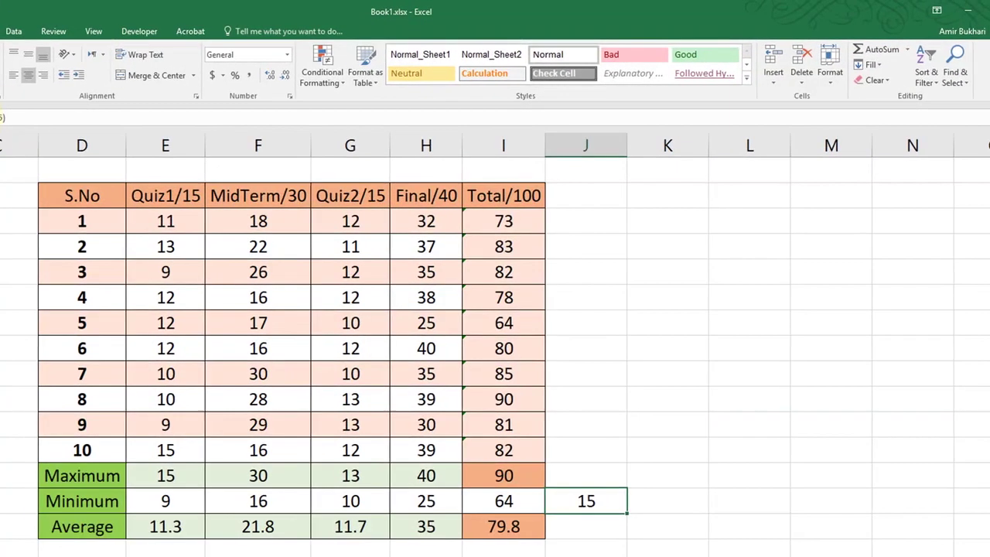
{"action": "left_click", "coordinate": [102, 117]}
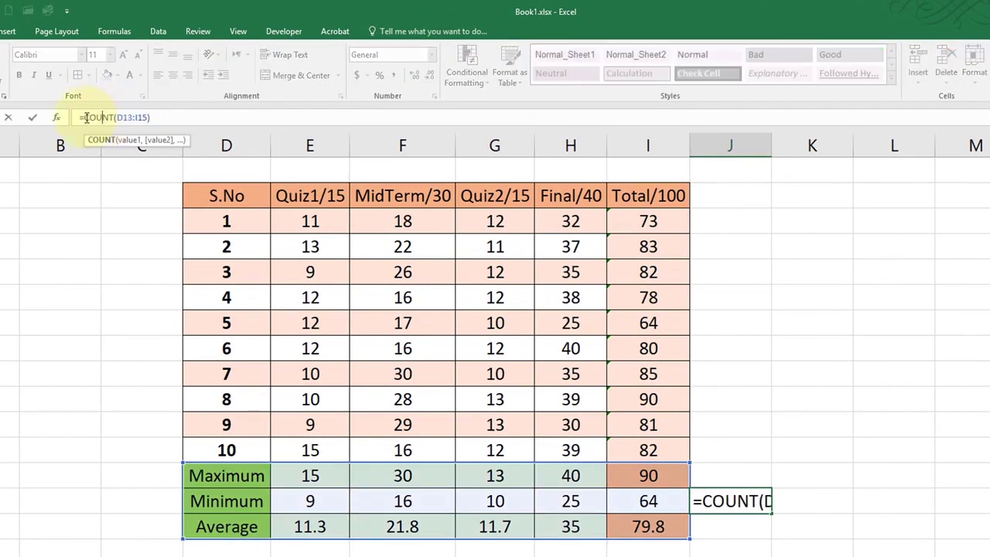
{"action": "left_click", "coordinate": [755, 537]}
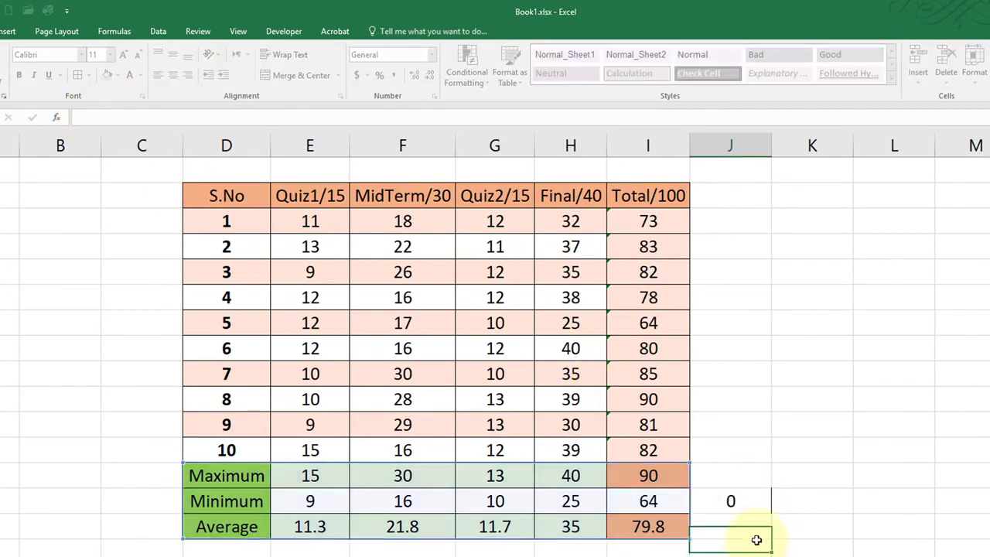
{"action": "left_click", "coordinate": [738, 506]}
{"action": "double_click", "coordinate": [739, 507]}
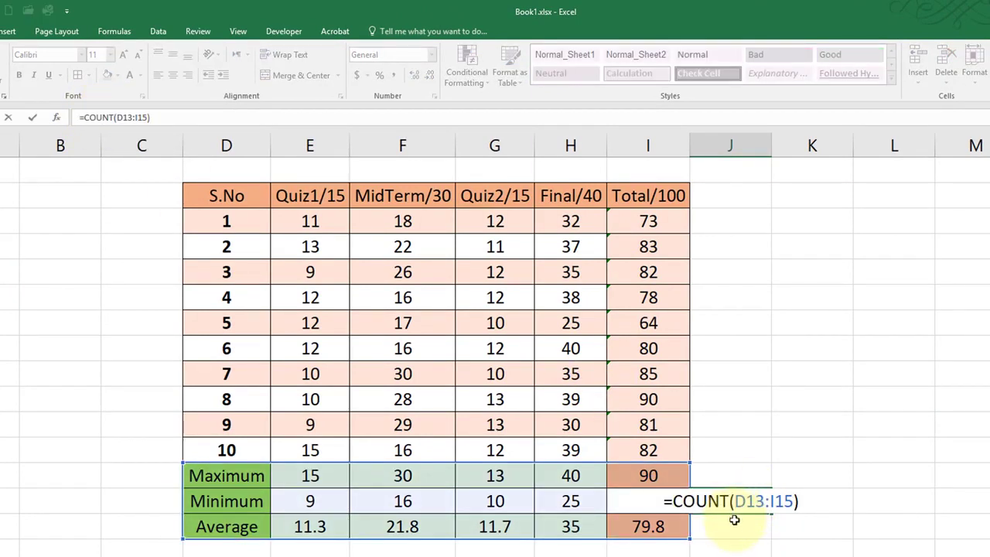
{"action": "key", "text": "Escape"}
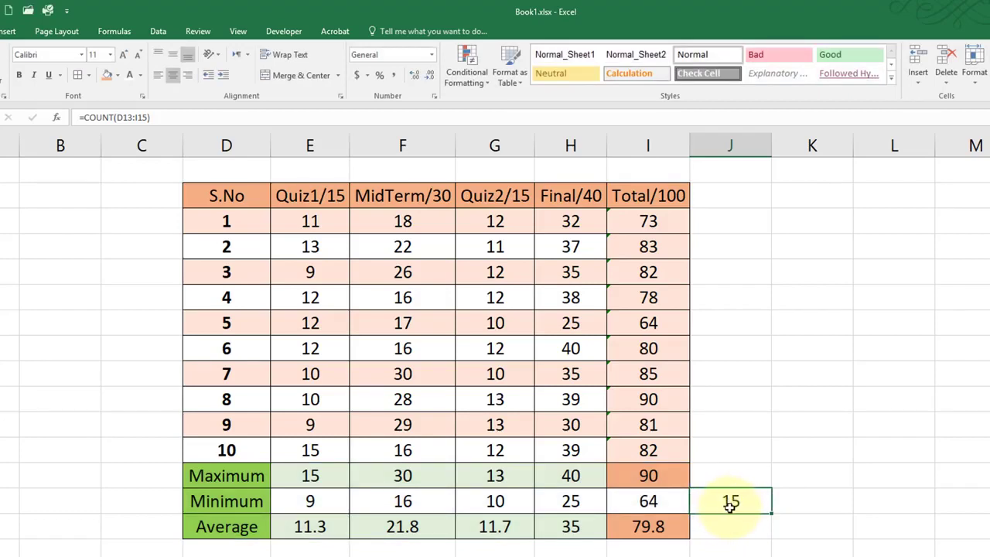
{"action": "key", "text": "F2"}
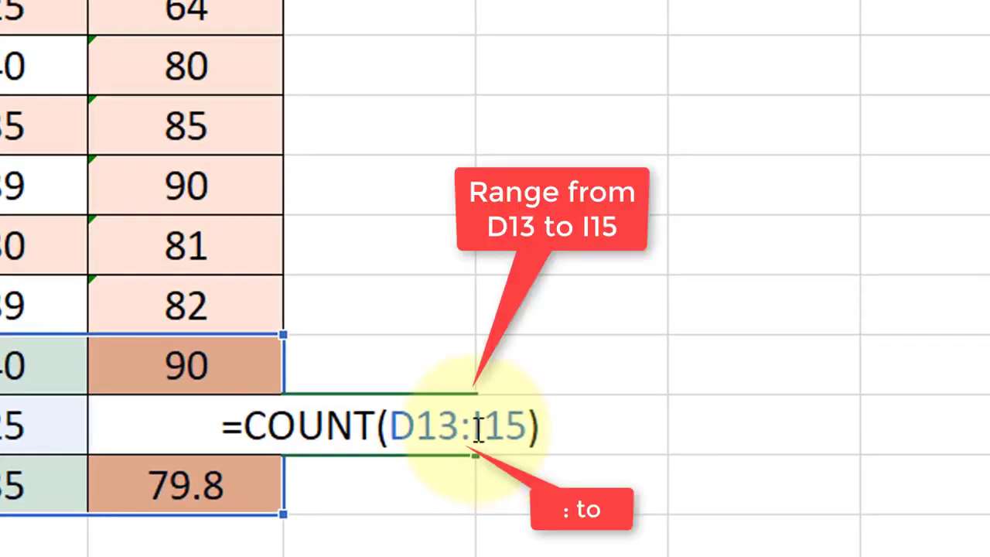
{"action": "left_click_drag", "start_coordinate": [463, 430], "coordinate": [475, 430]}
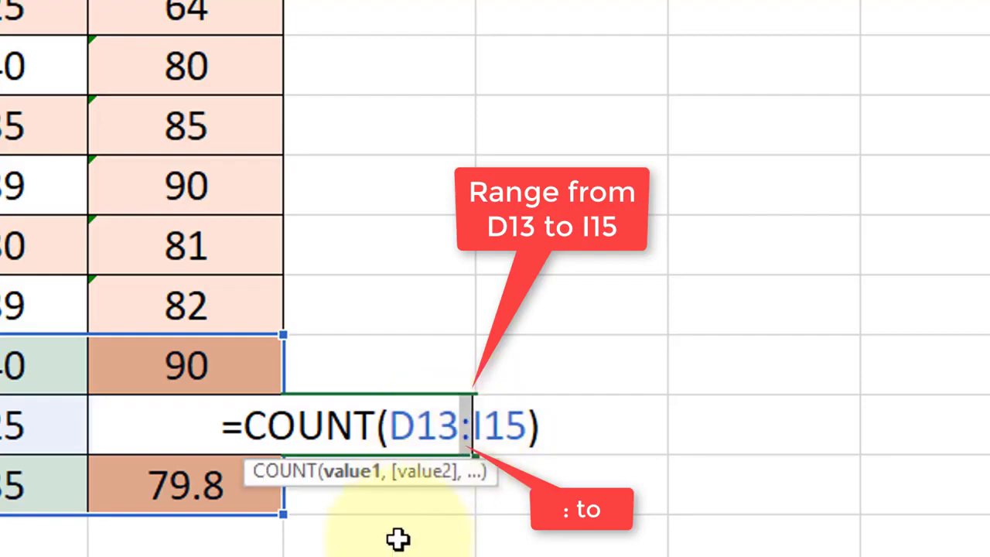
{"action": "key", "text": "Escape"}
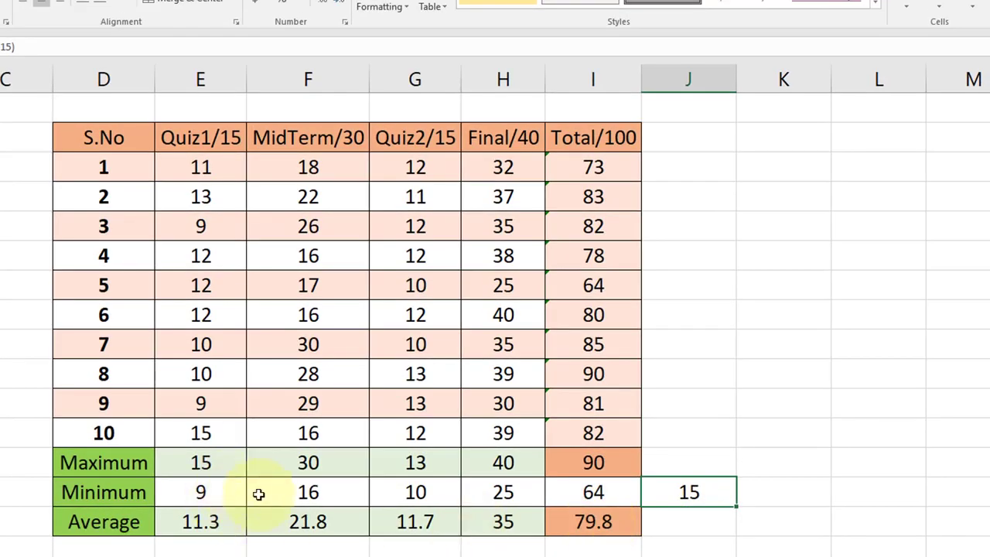
Step: Examine the Maximum, Minimum and Average formulas under Quiz1/15 and the ranges they use
{"action": "left_click", "coordinate": [107, 452]}
{"action": "key", "text": "F2"}
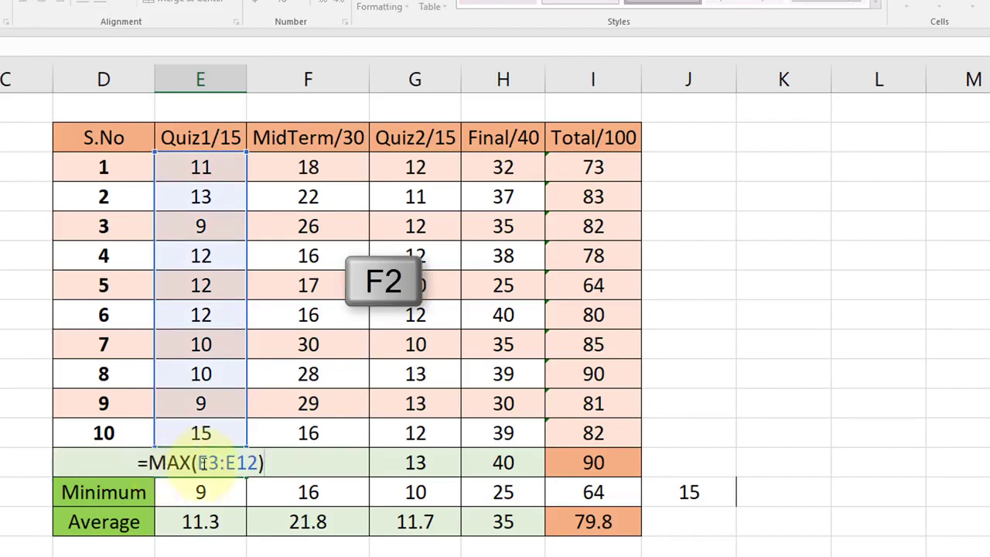
{"action": "left_click", "coordinate": [199, 492]}
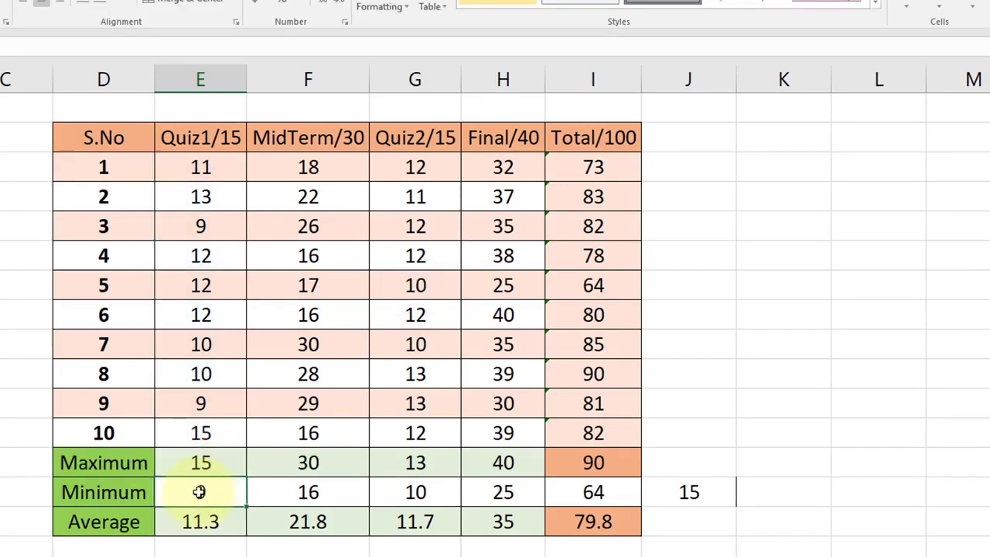
{"action": "key", "text": "F2"}
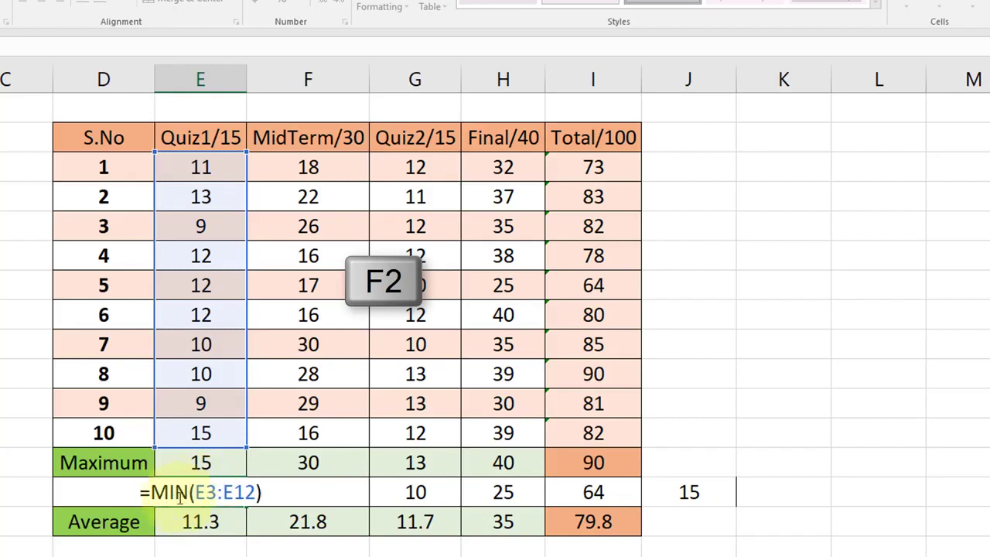
{"action": "left_click", "coordinate": [216, 522]}
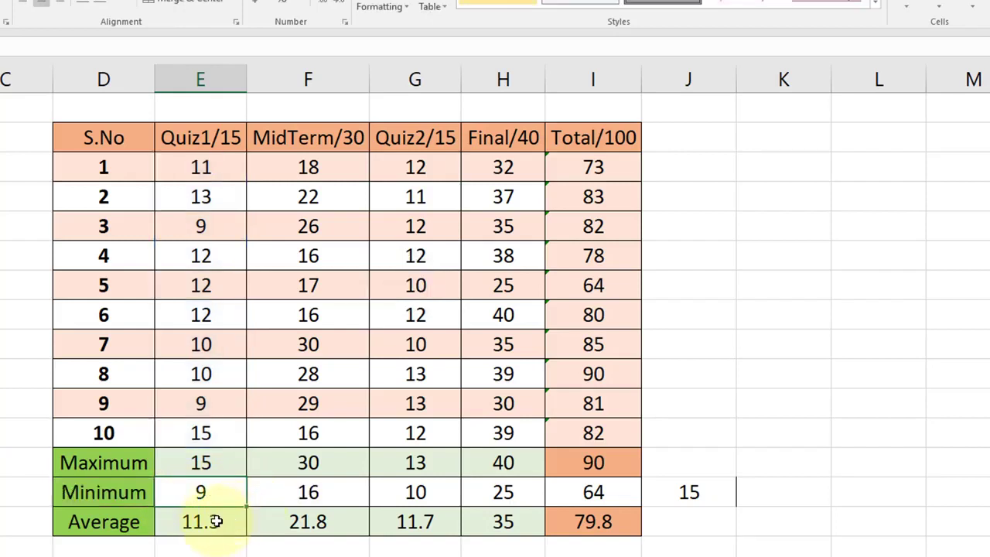
{"action": "key", "text": "F2"}
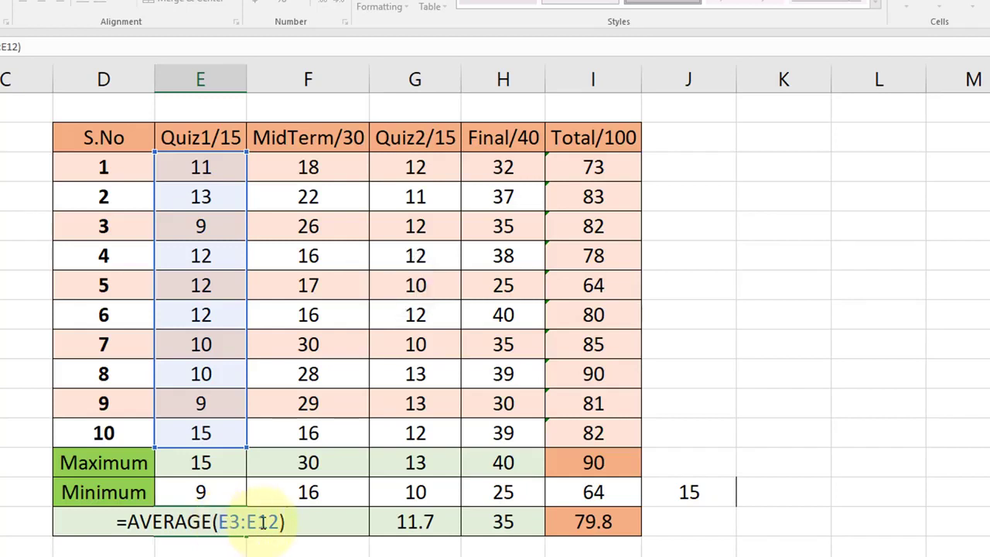
{"action": "key", "text": "Escape"}
Step: Examine the SUM formulas in the Total/100 column for students 1 and 2
{"action": "left_click", "coordinate": [592, 168]}
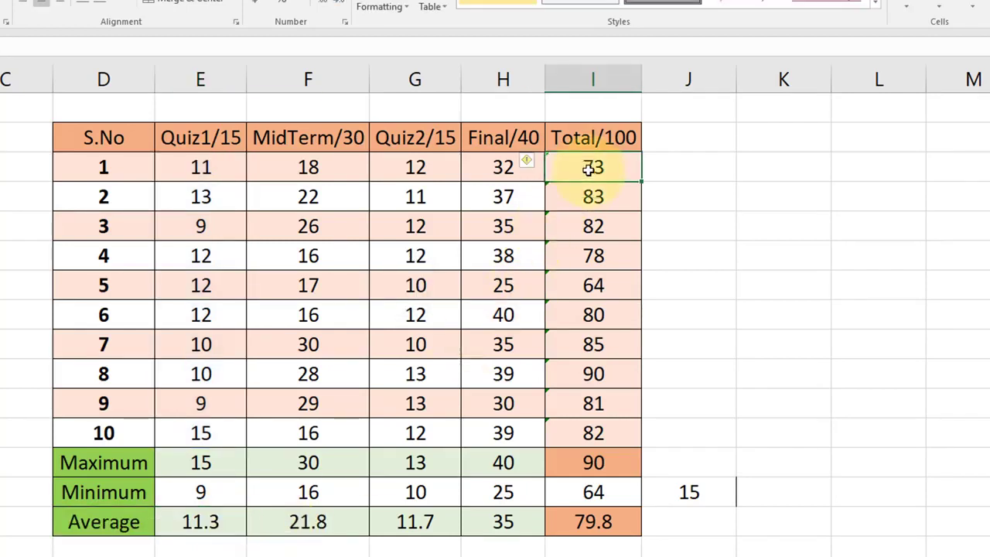
{"action": "key", "text": "F2"}
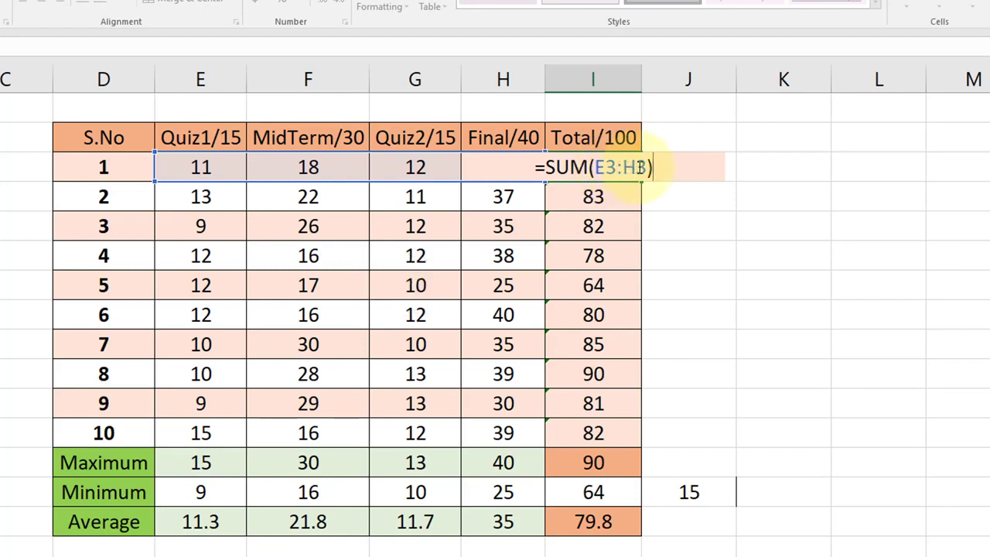
{"action": "left_click_drag", "start_coordinate": [598, 167], "coordinate": [646, 167]}
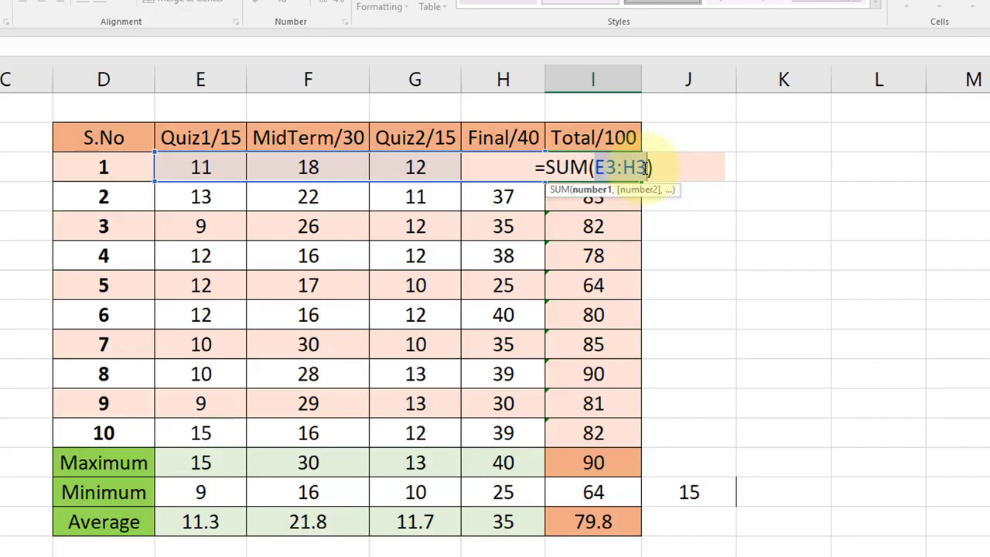
{"action": "left_click", "coordinate": [630, 167]}
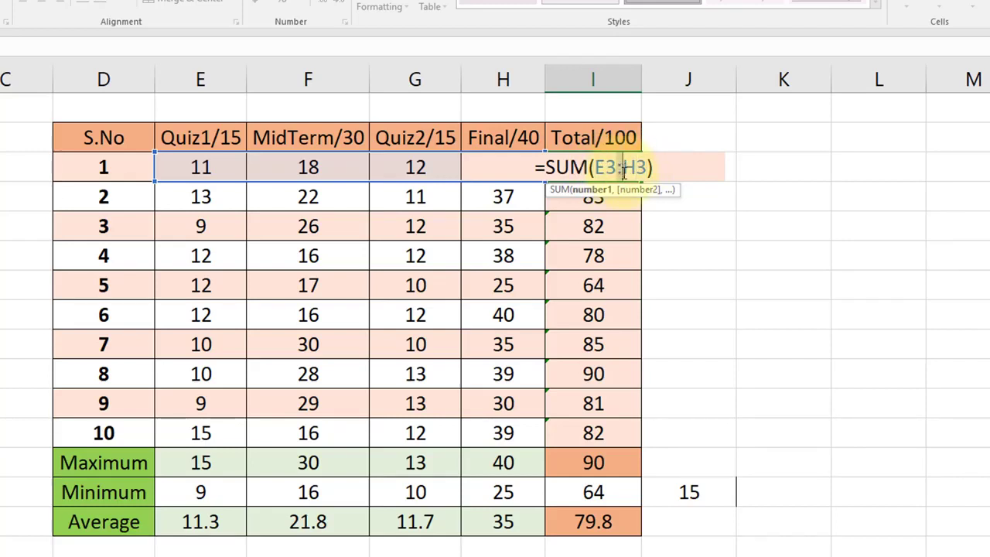
{"action": "key", "text": "Return"}
{"action": "double_click", "coordinate": [602, 198]}
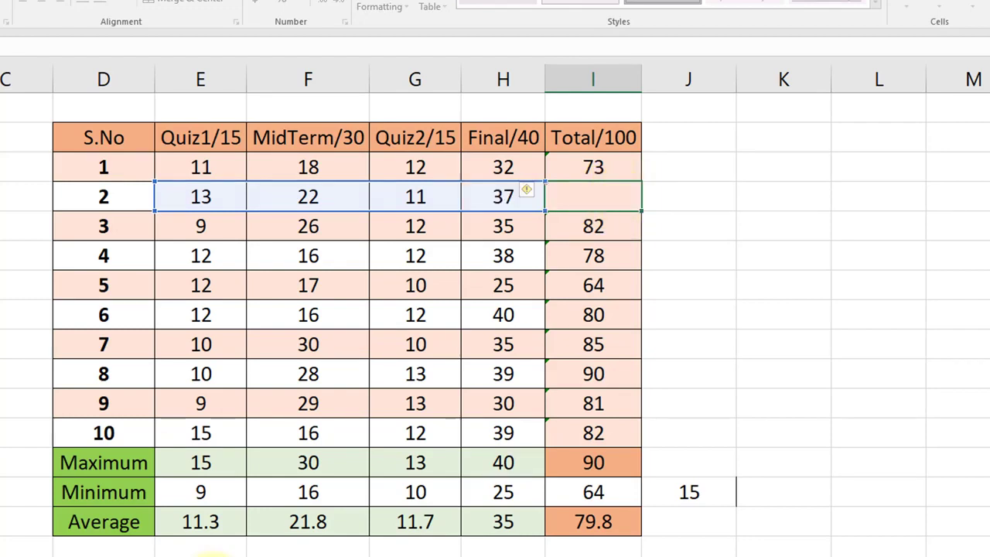
{"action": "key", "text": "Escape"}
Step: Review the cell range inside the MAX formula under Quiz1/15 without changing it
{"action": "double_click", "coordinate": [201, 467]}
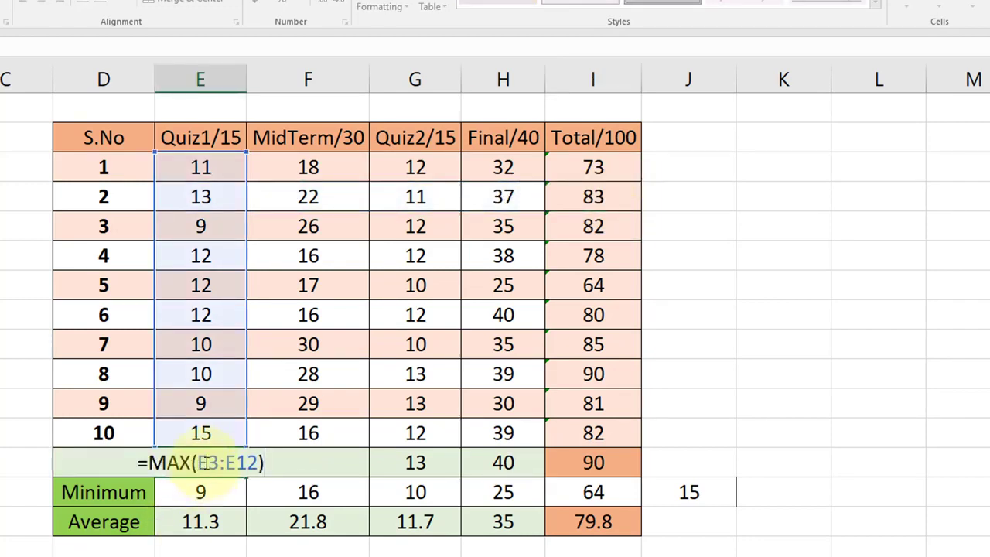
{"action": "left_click_drag", "start_coordinate": [199, 463], "coordinate": [241, 462]}
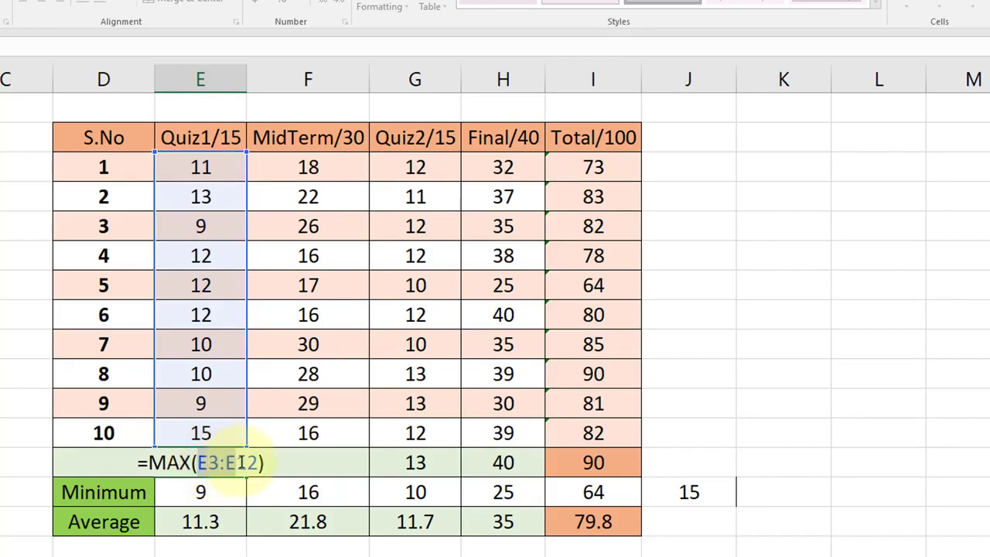
{"action": "key", "text": "Escape"}
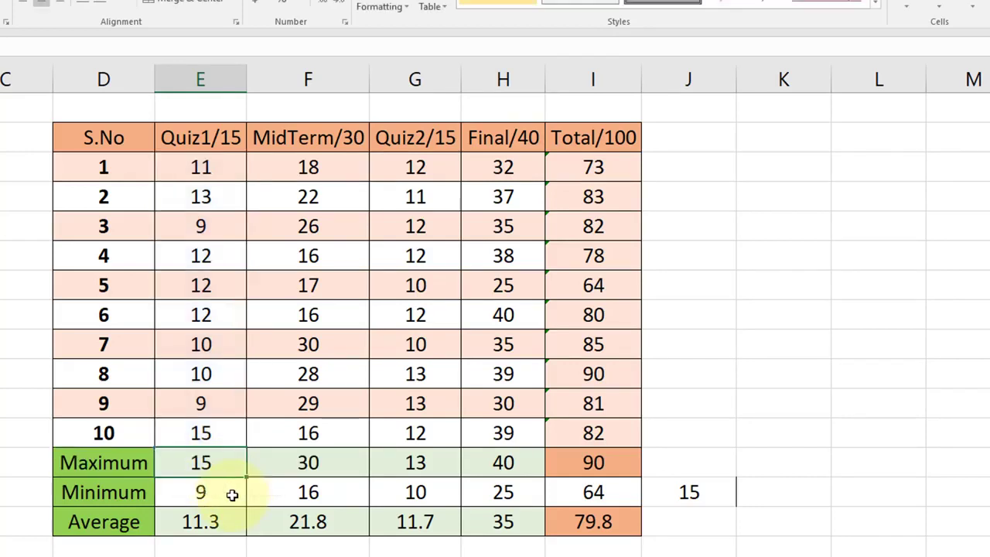